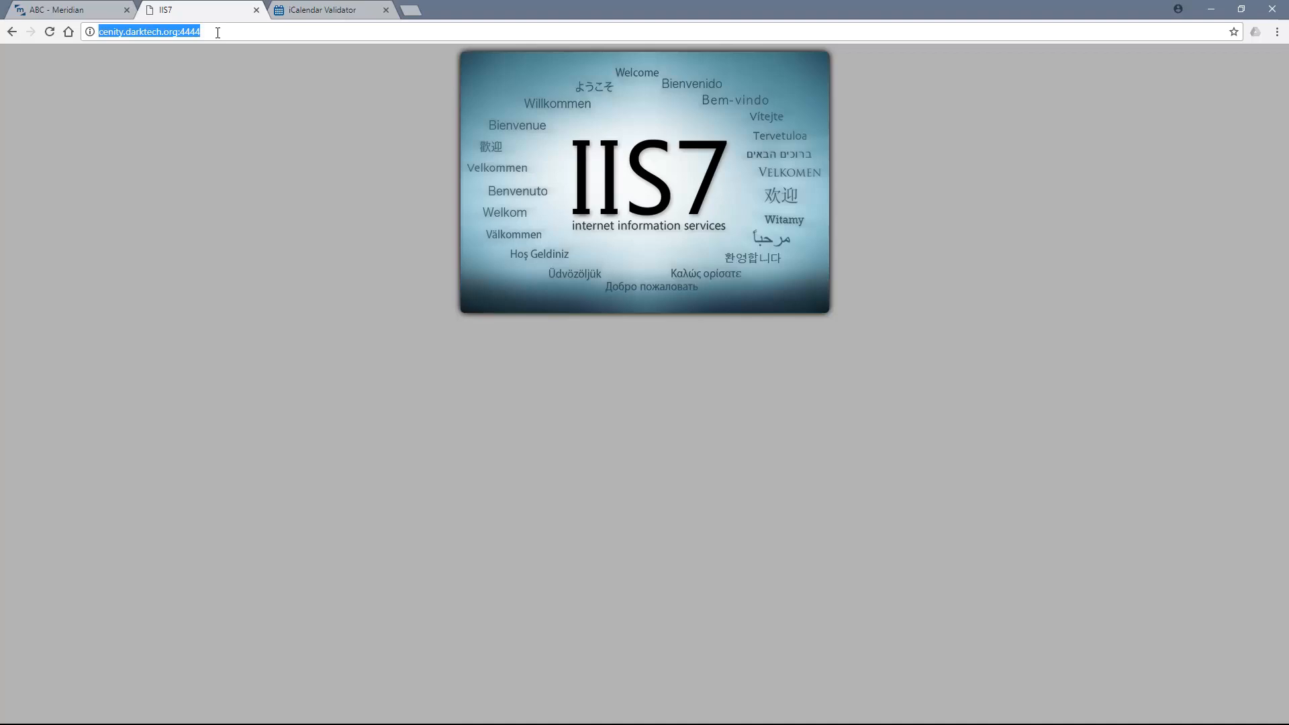
# - Browse to the feeds folder on the cenity.darktech.org:4444 server
pyautogui.write('/feeds')
pyautogui.press('Return')
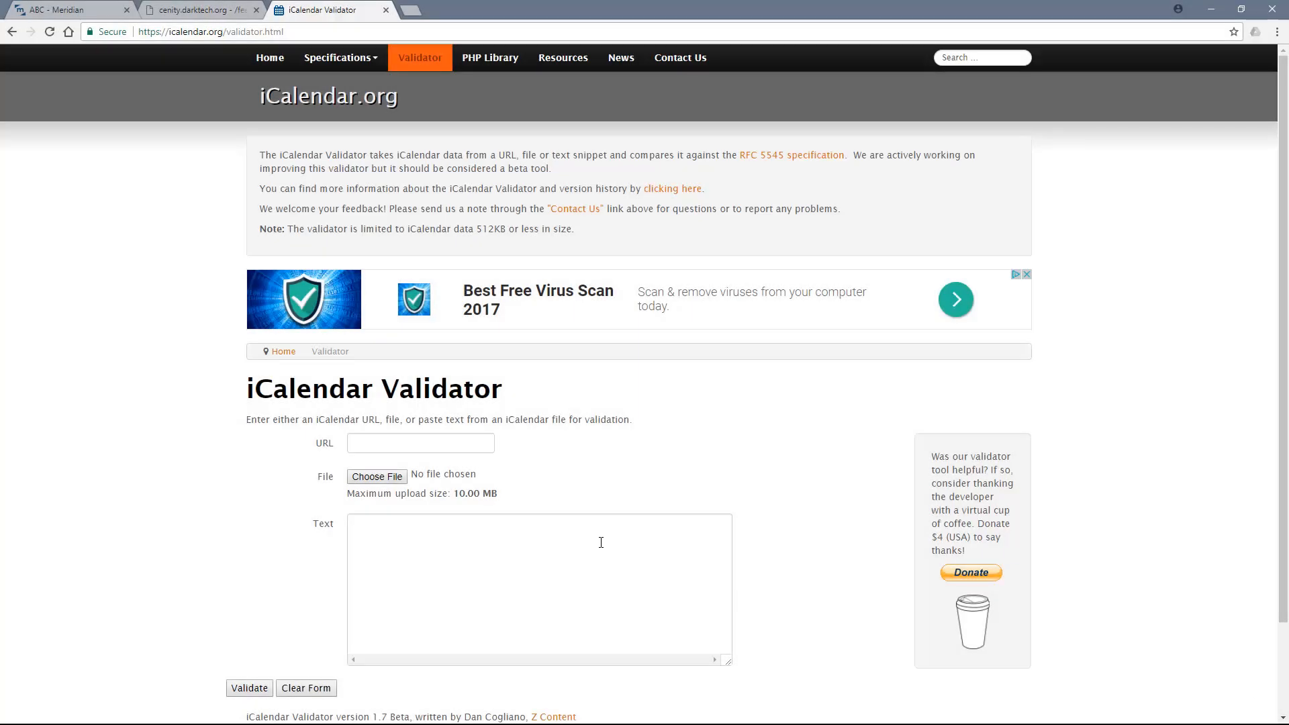
pyautogui.click(411, 445)
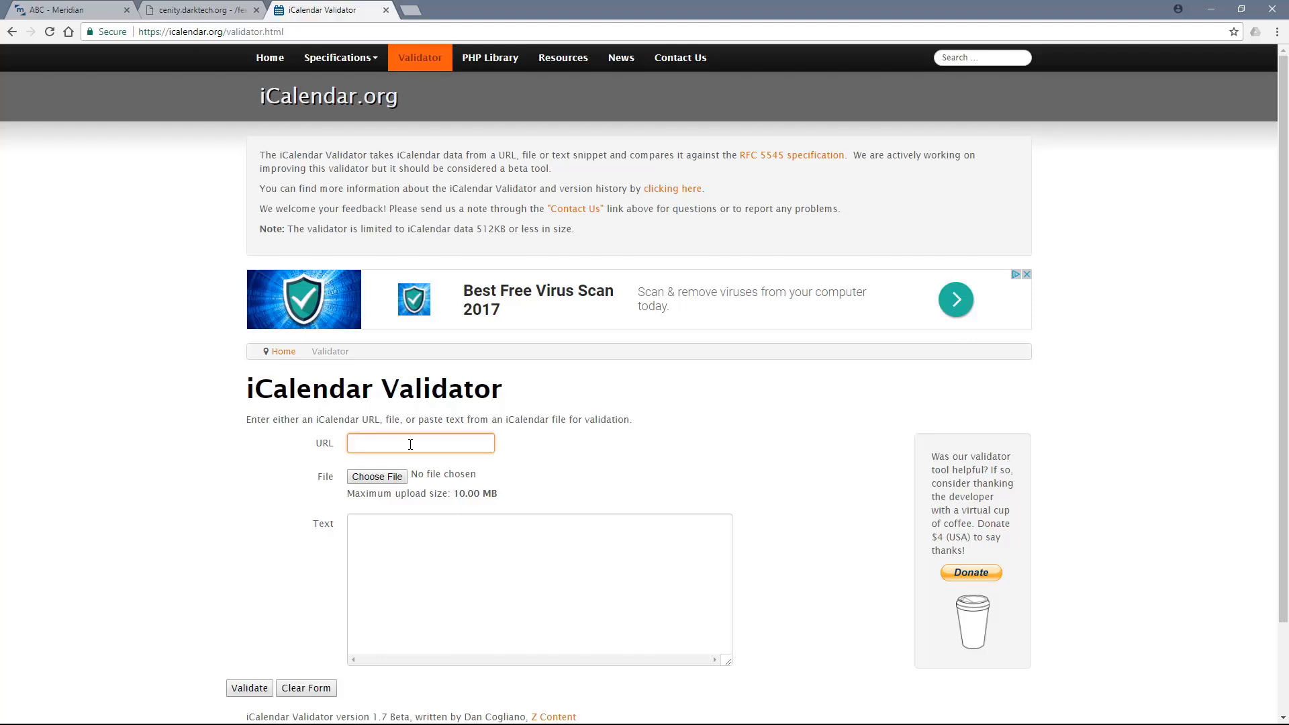
pyautogui.write('http://cenity.darktech.org:444')
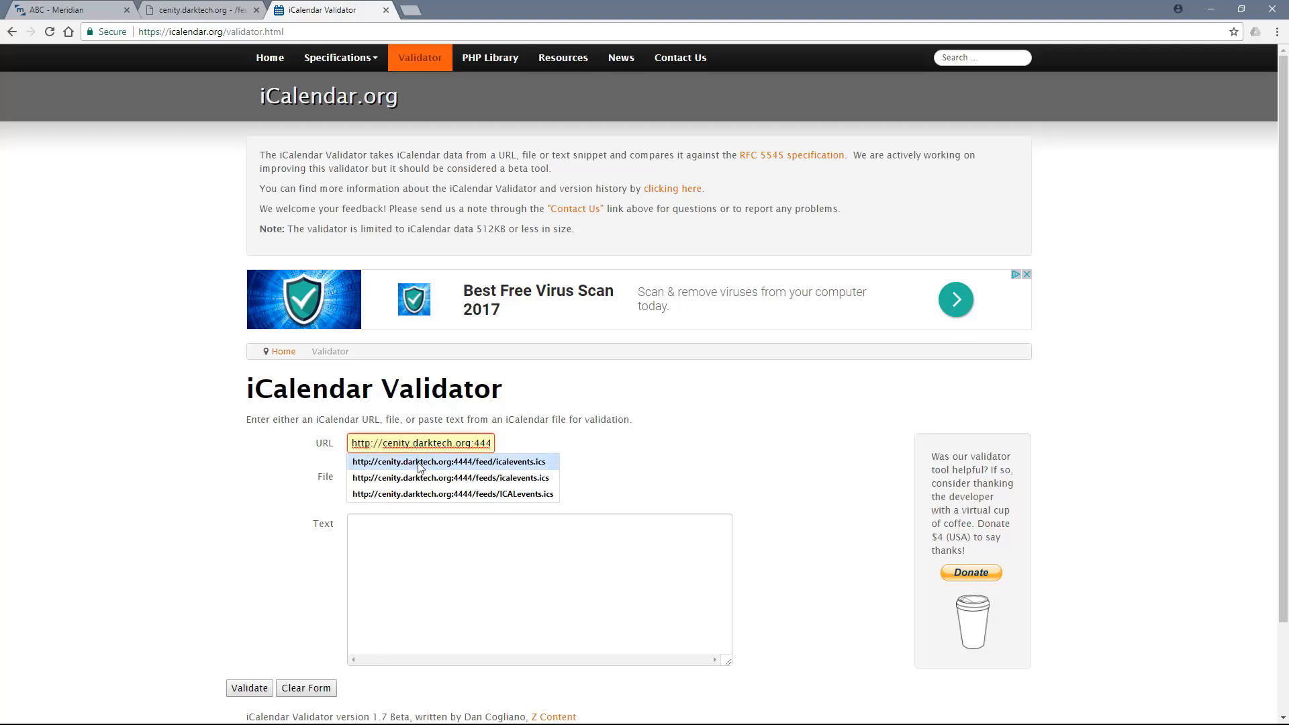
pyautogui.click(420, 463)
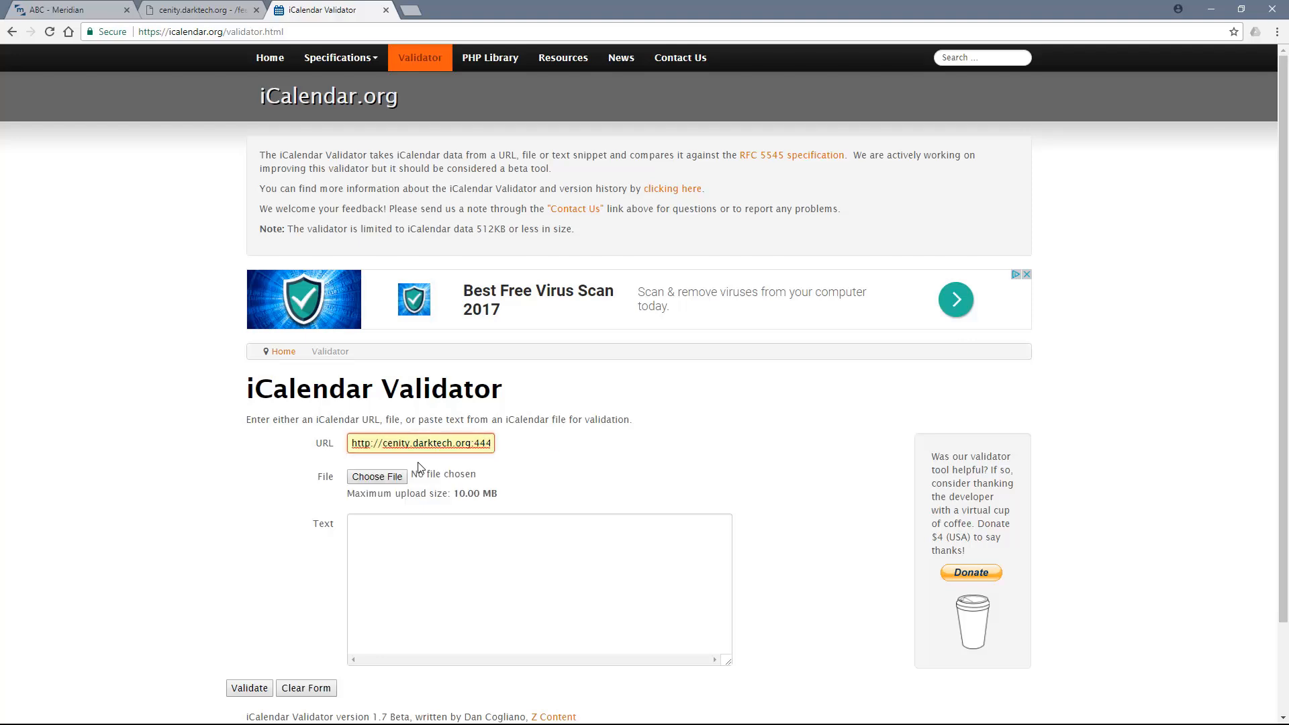
pyautogui.click(250, 688)
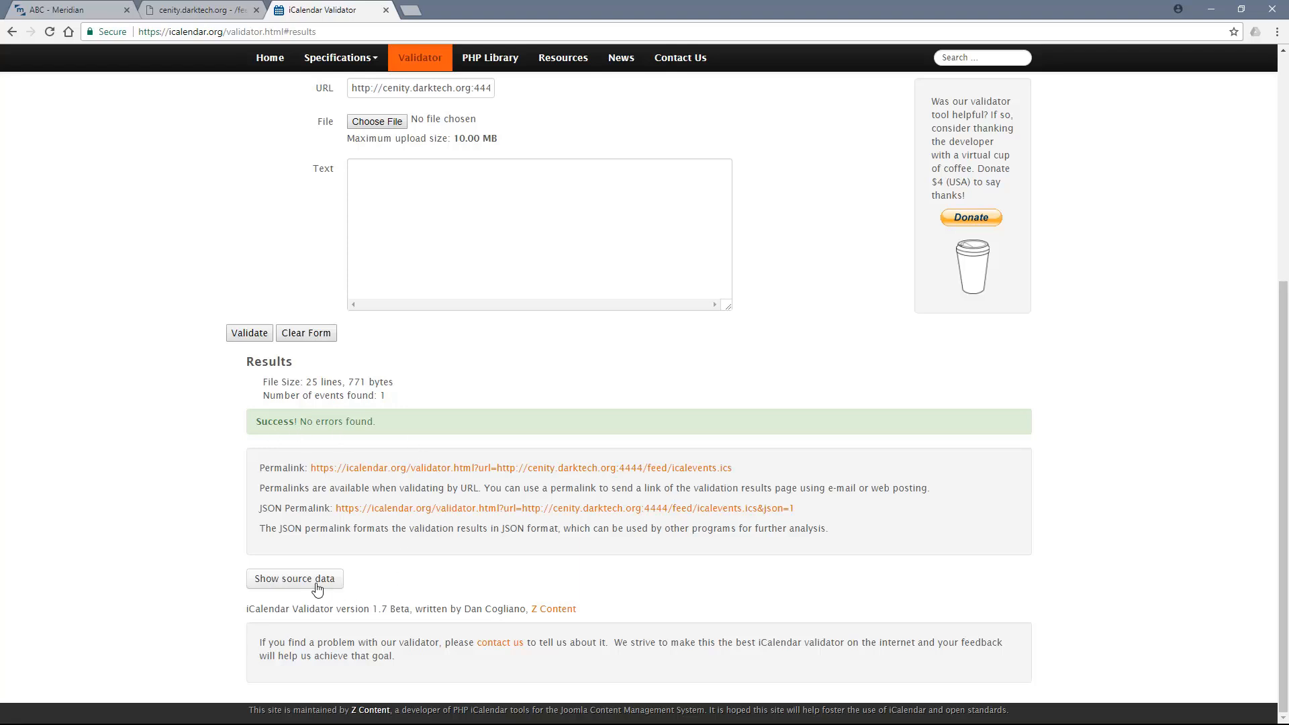
pyautogui.click(311, 586)
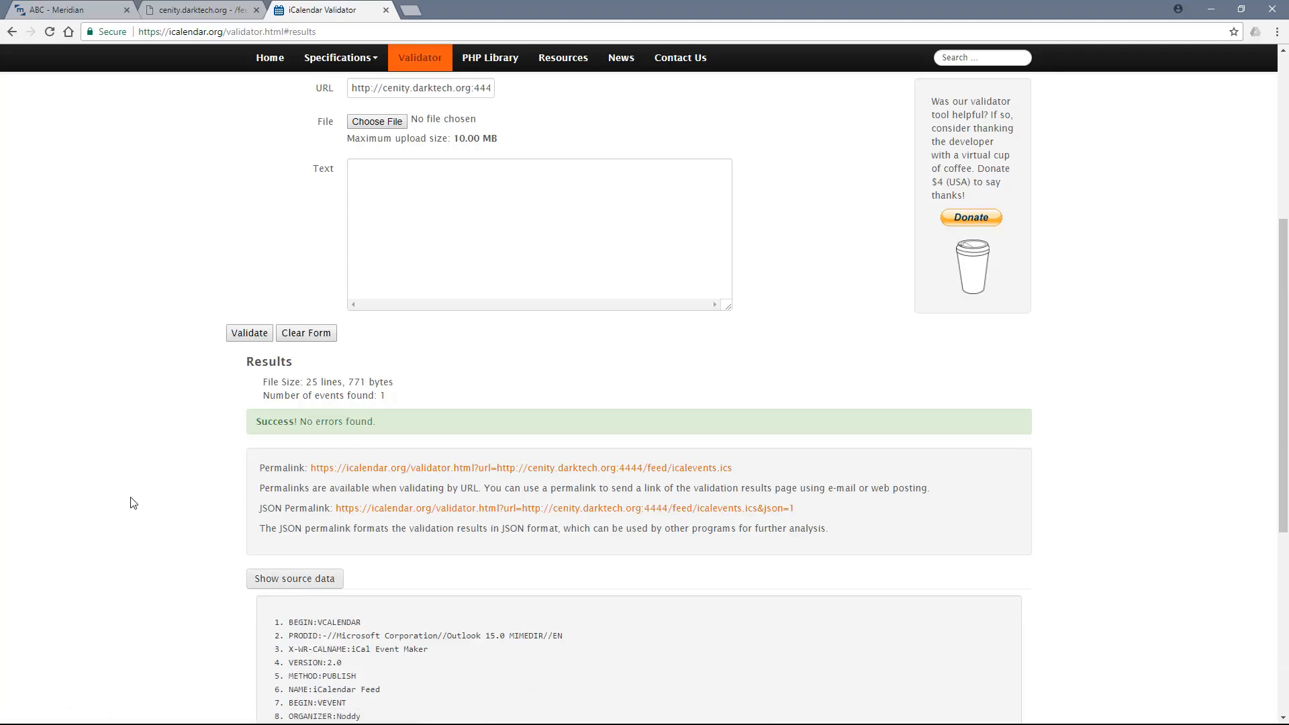
pyautogui.scroll(-4, 133, 503)
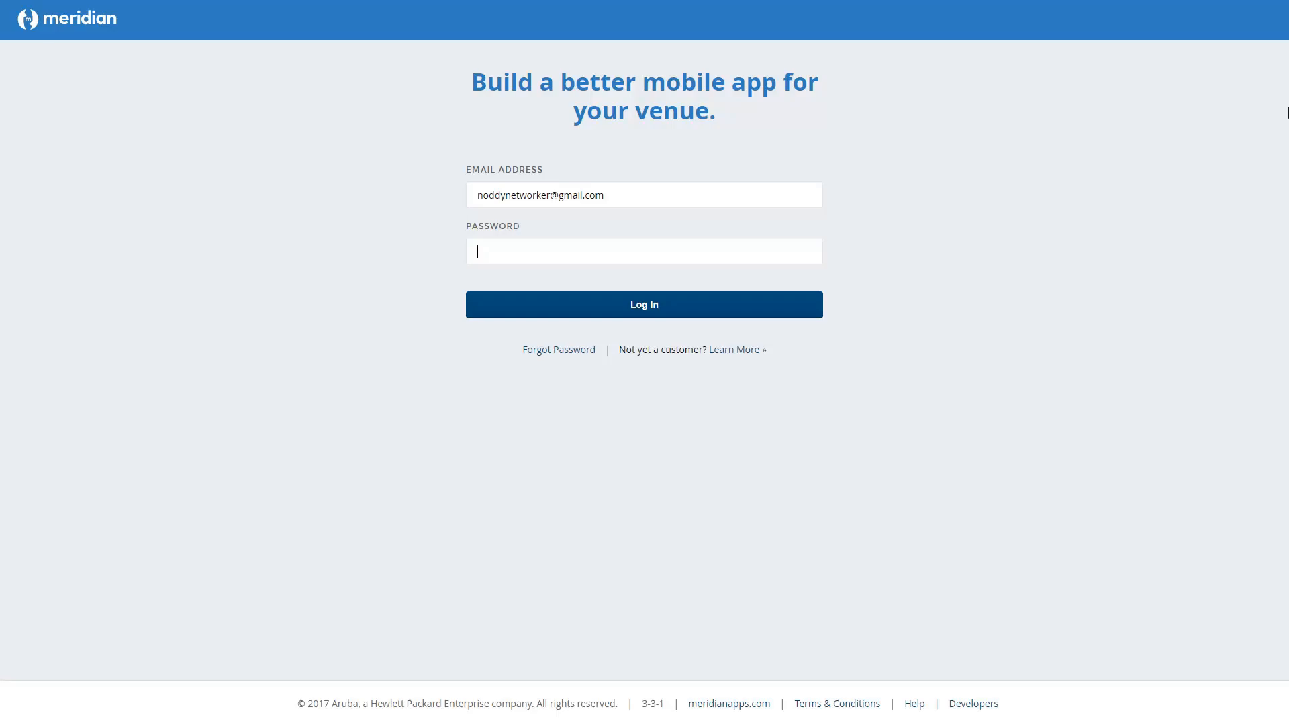
# - Enter the account password and log in to Meridian
pyautogui.write('••••••••••••••')
pyautogui.press('Return')
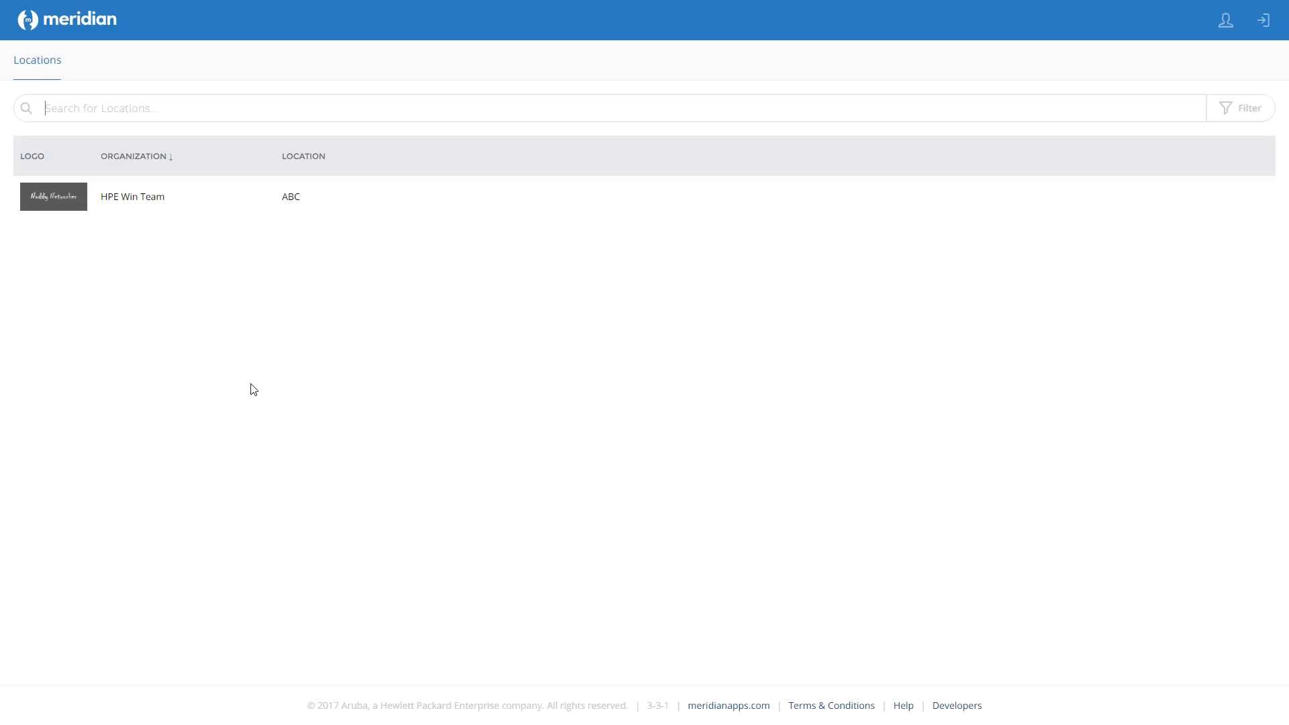
# - Open the ABC location and start adding a new event feed under Events
pyautogui.click(76, 207)
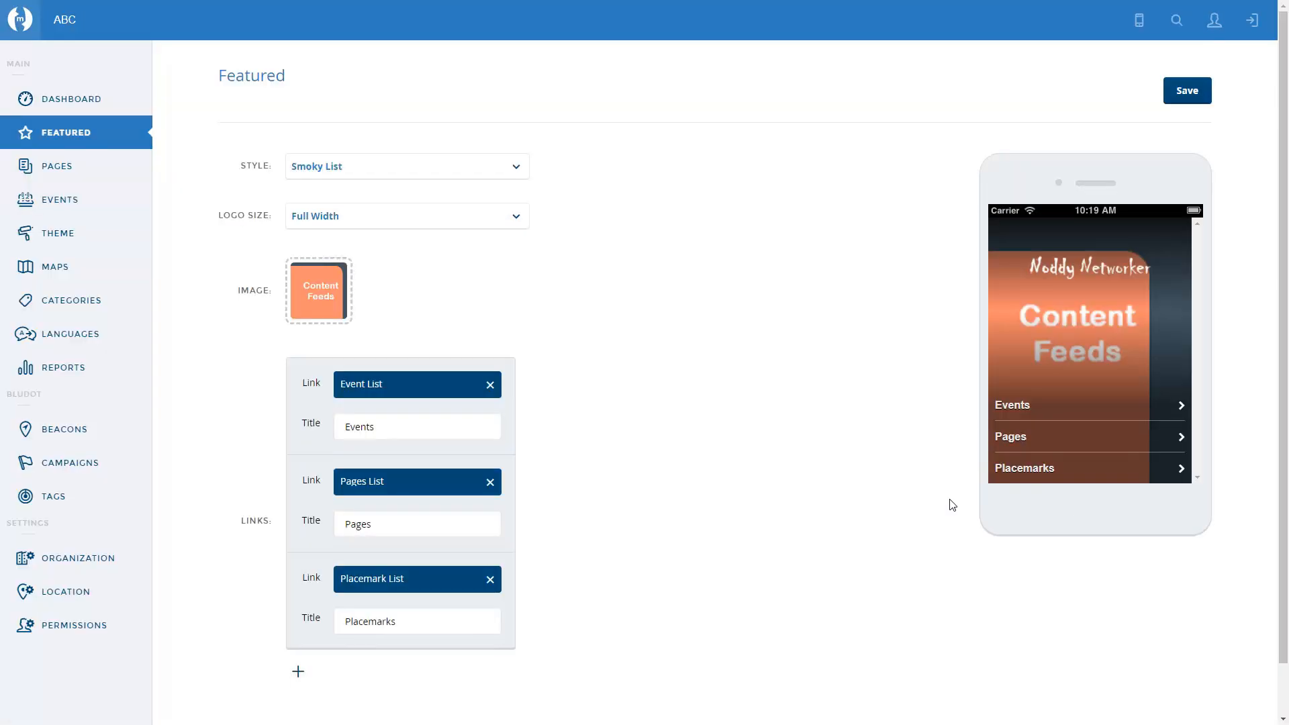
pyautogui.click(59, 207)
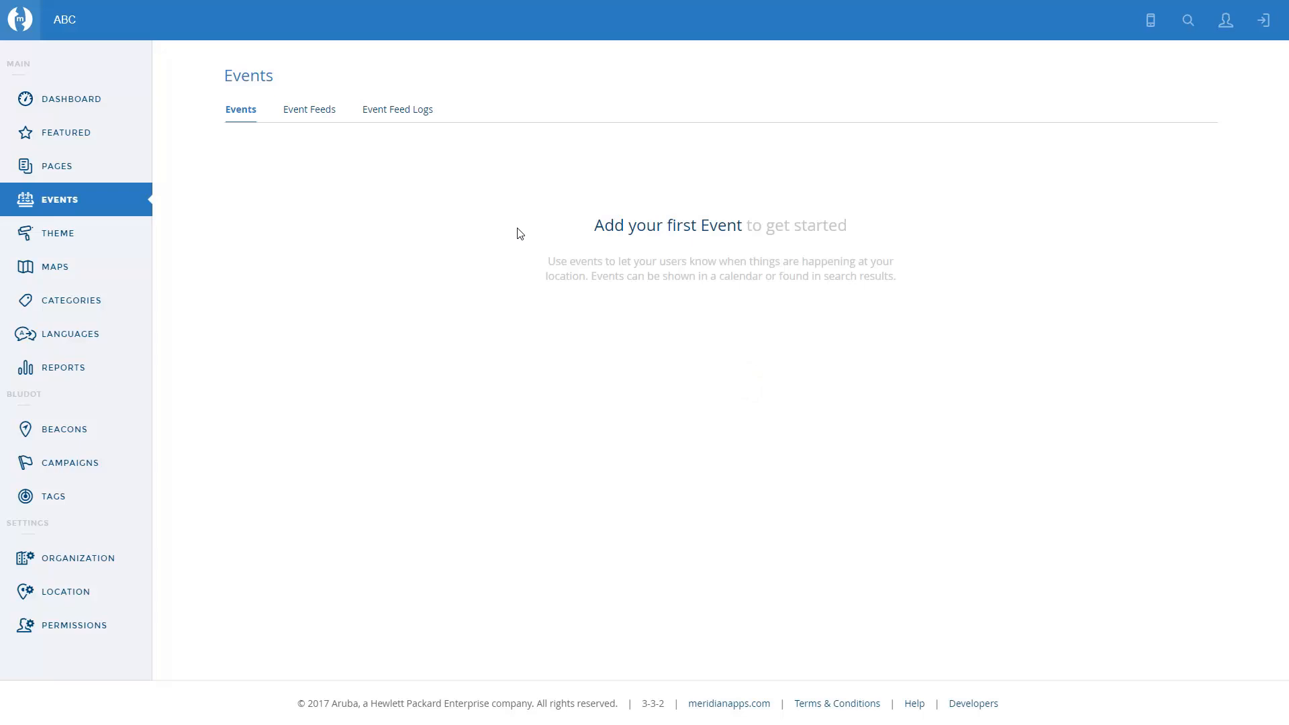
pyautogui.click(306, 114)
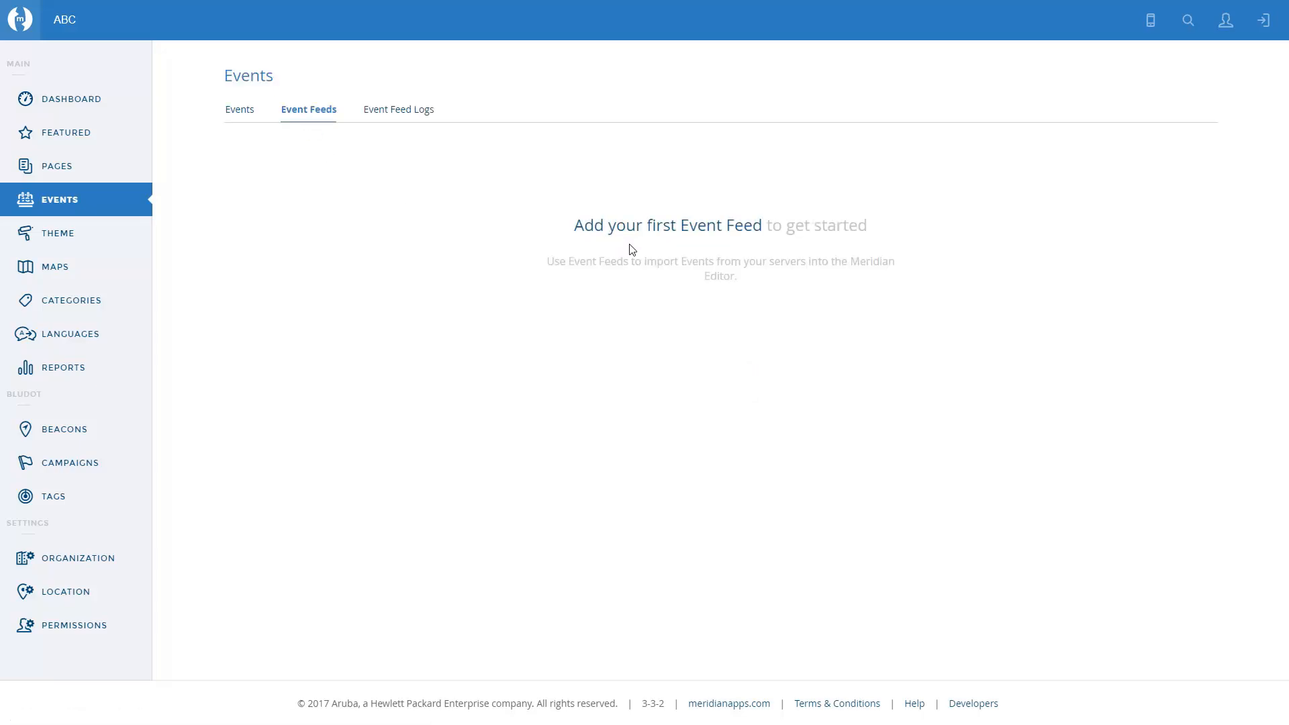
pyautogui.click(680, 231)
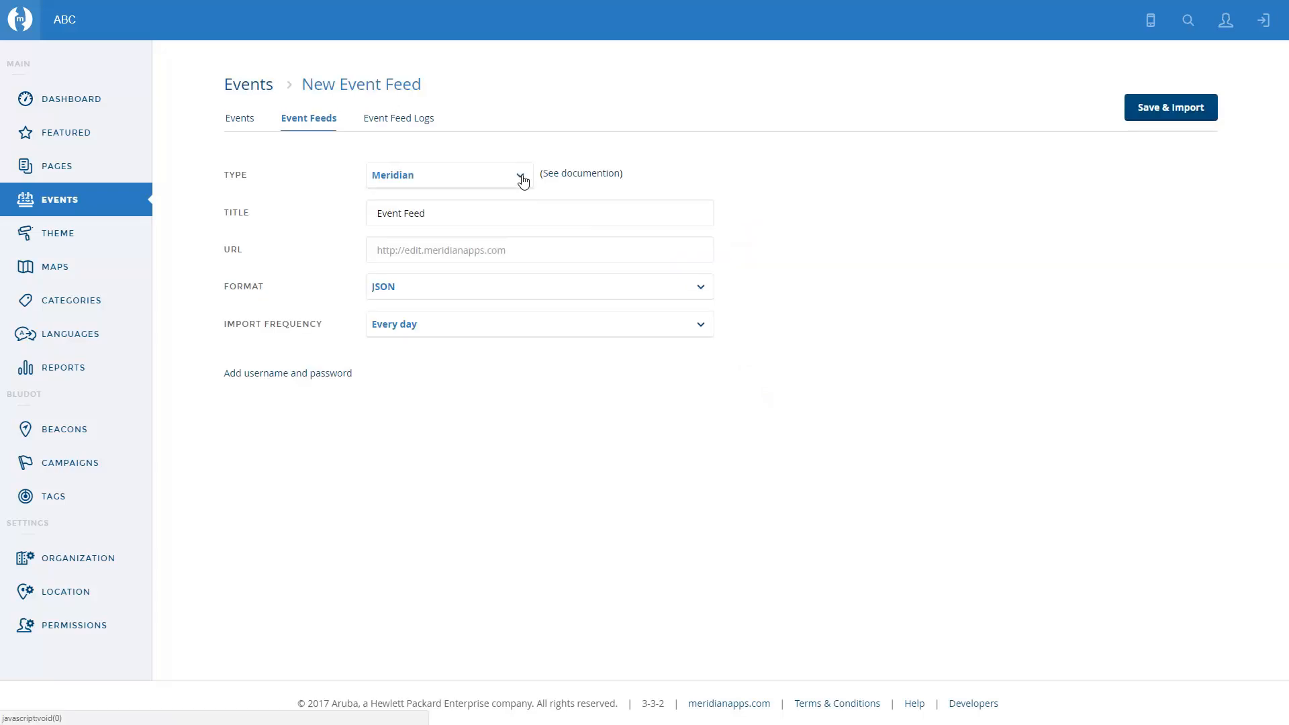
pyautogui.click(522, 180)
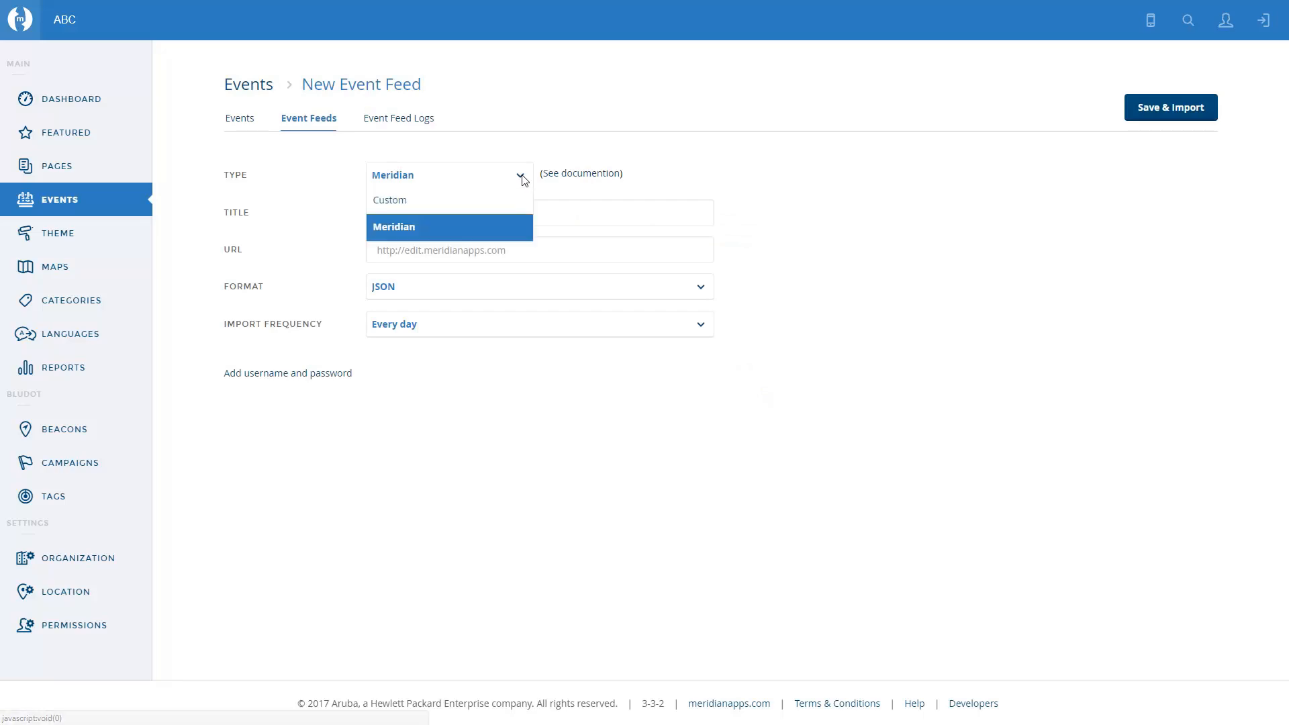
pyautogui.click(416, 204)
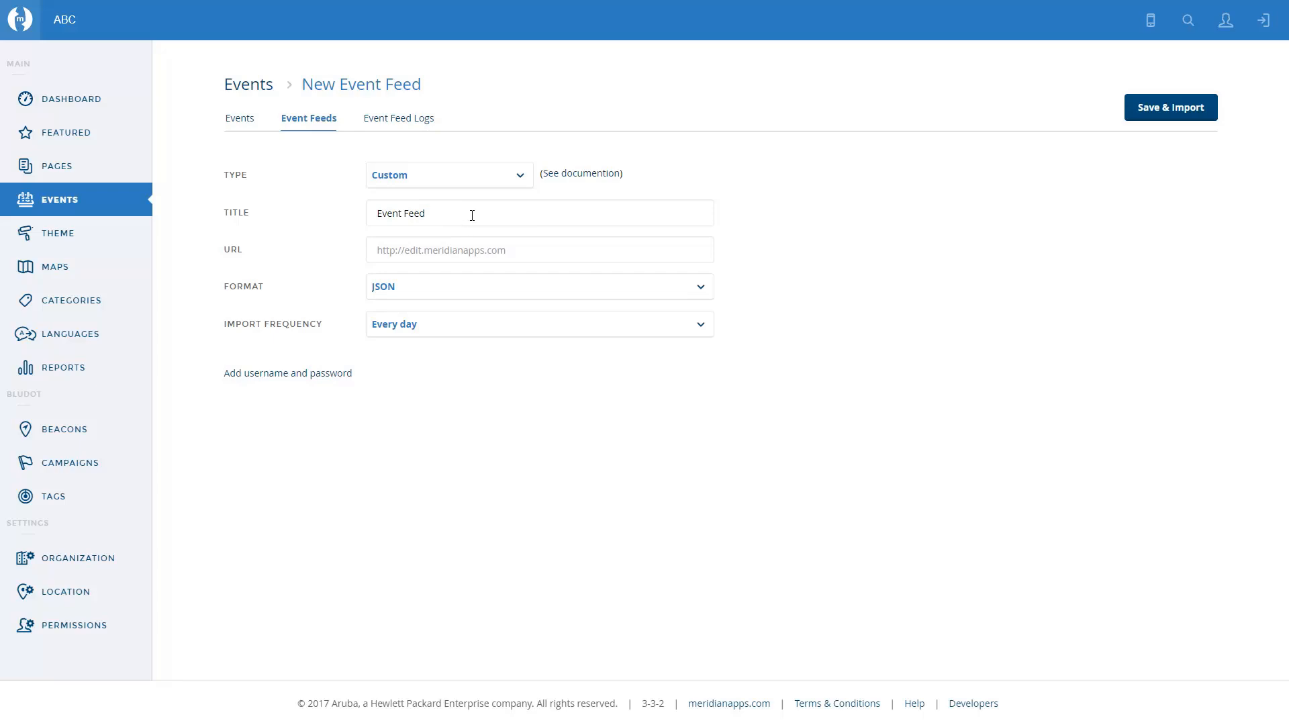
pyautogui.click(497, 252)
pyautogui.write('http://cenity.darktech.org:4444/feeds/icalevents.ics')
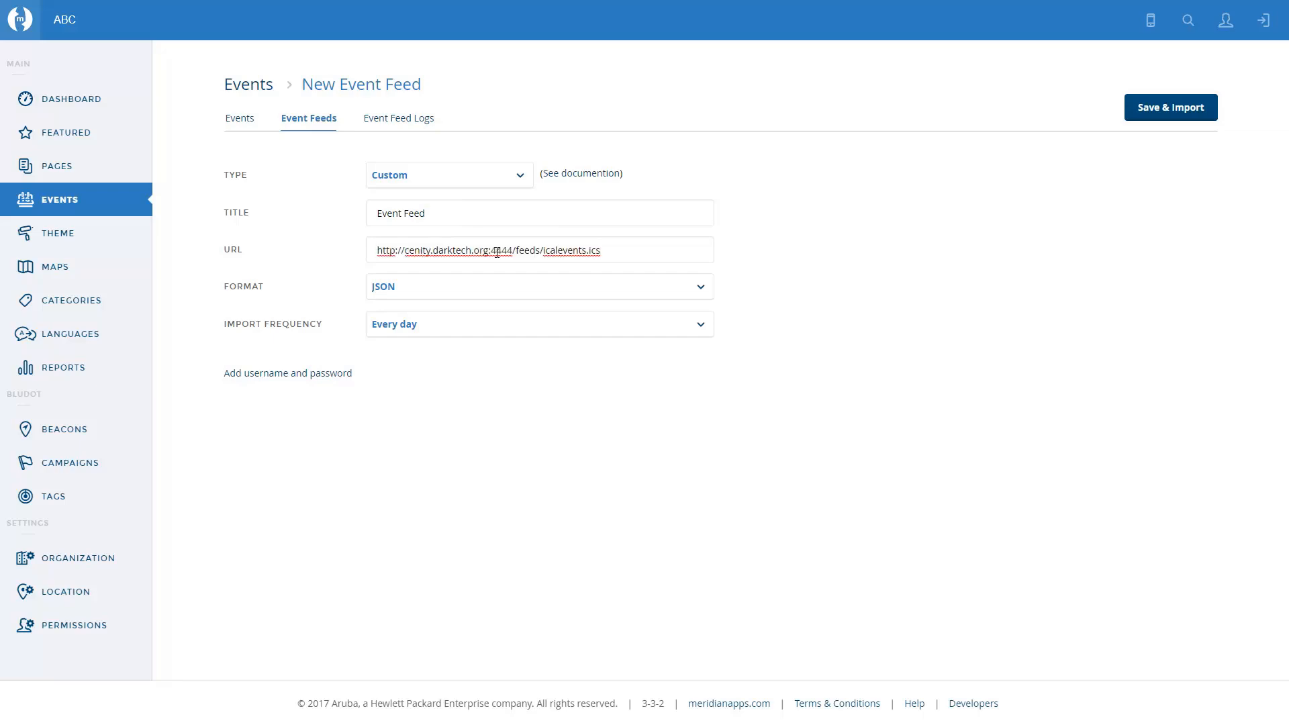
# - Set the format to iCal and the import frequency to Every hour, then save and import the feed
pyautogui.click(700, 288)
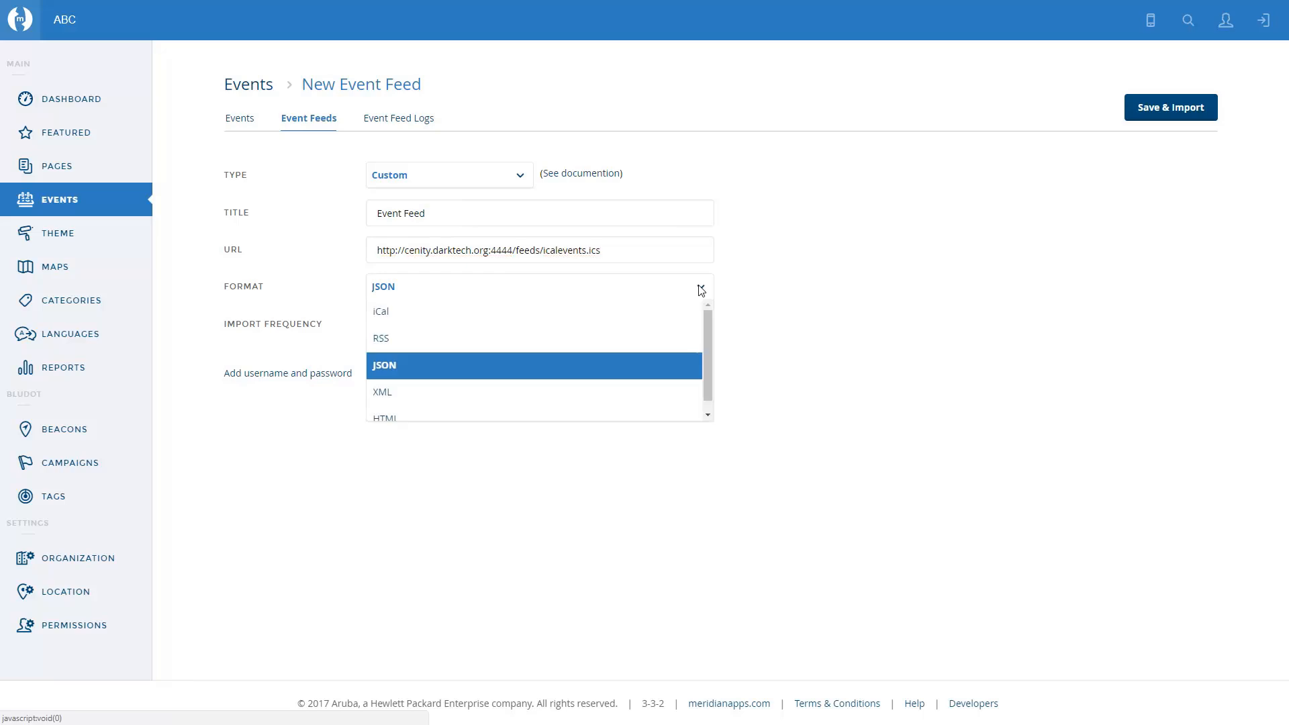
pyautogui.click(466, 314)
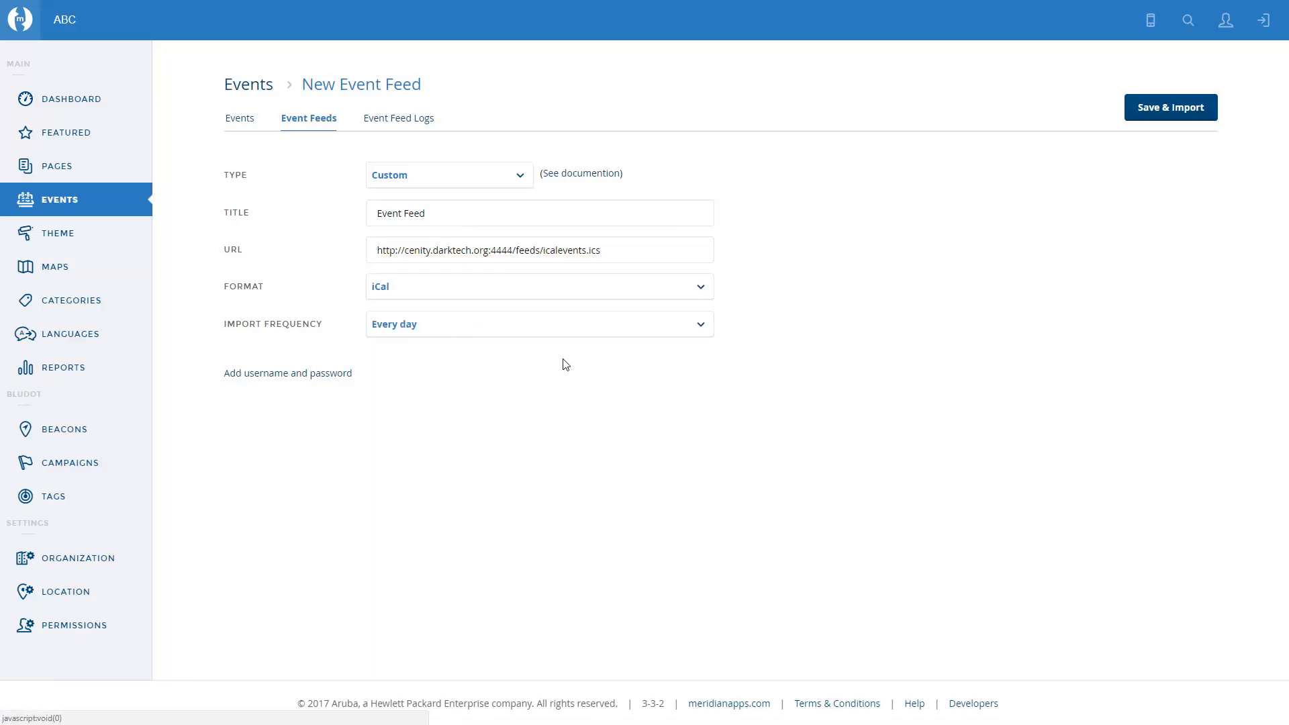
pyautogui.click(705, 328)
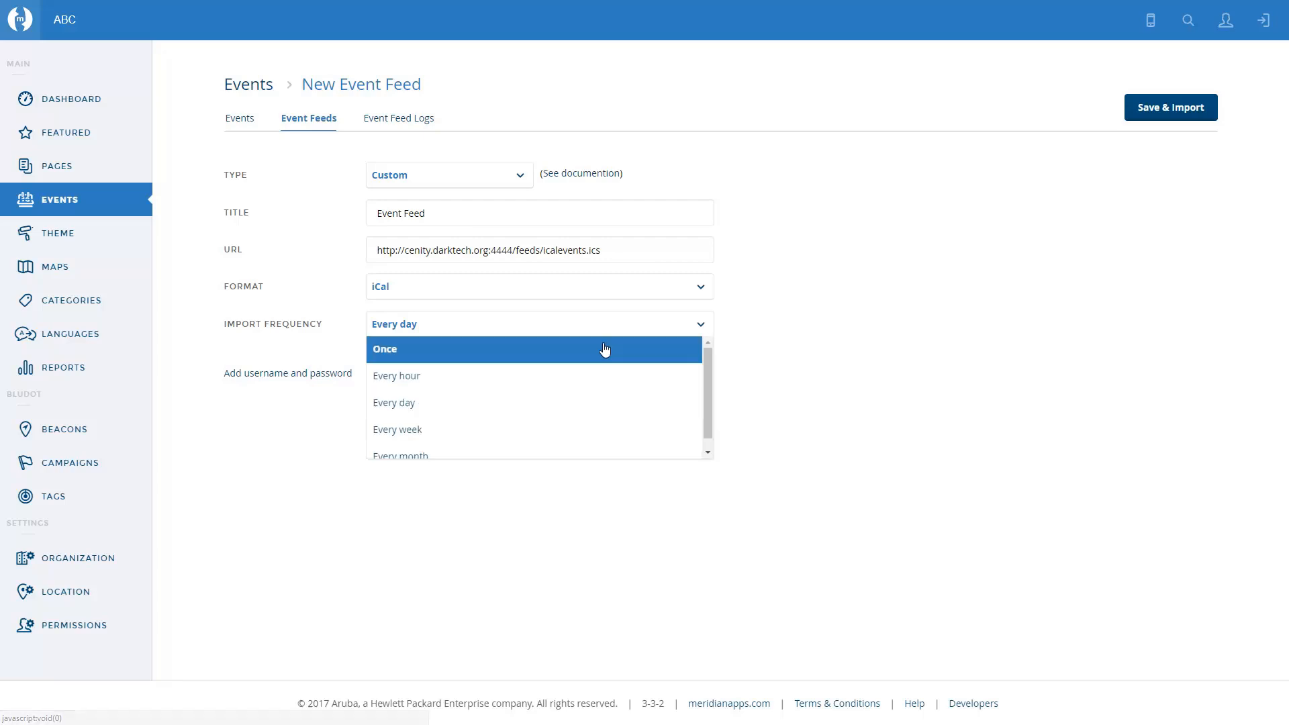
pyautogui.click(476, 375)
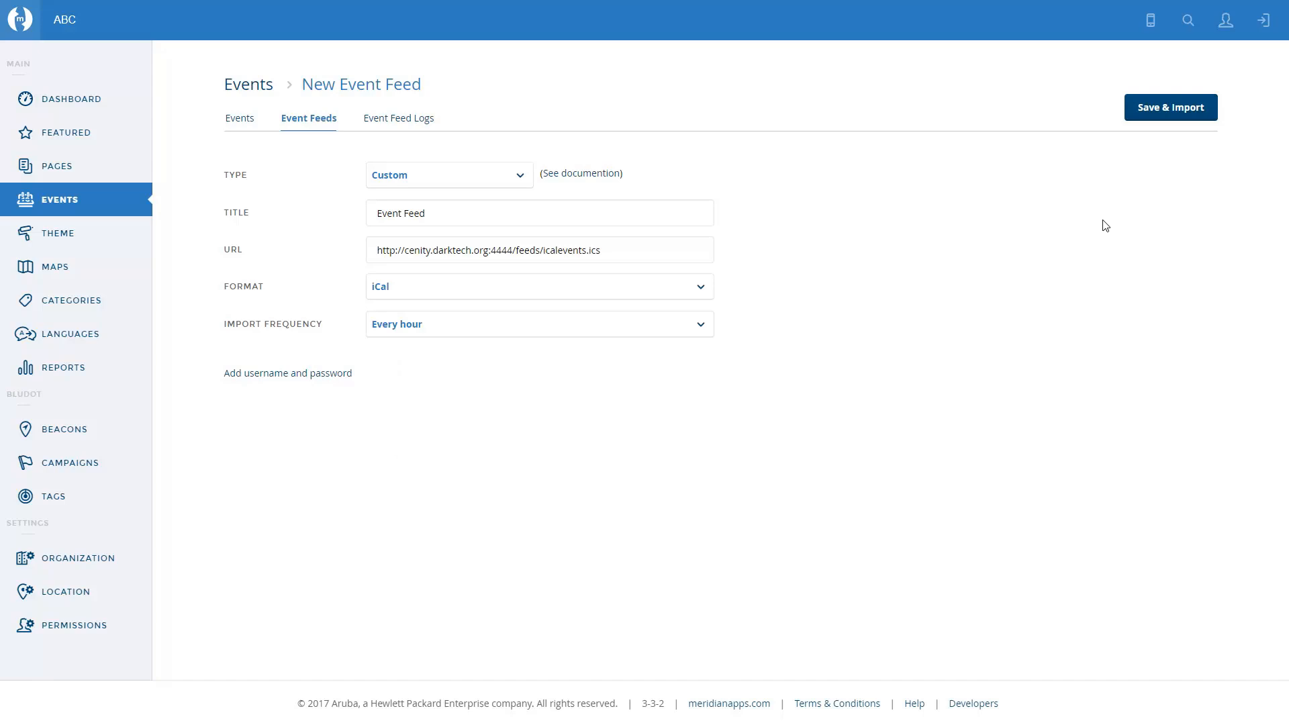
pyautogui.click(1176, 111)
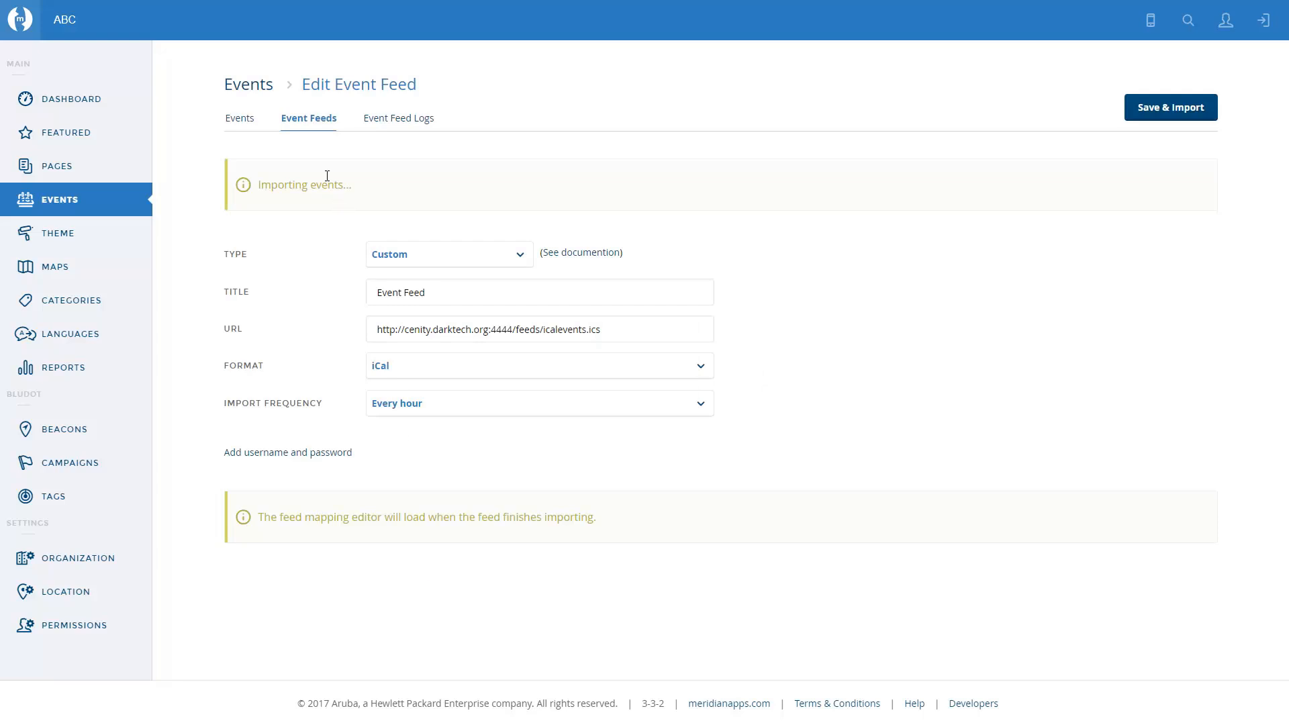
# - Open the imported feed from the event feeds list and review its field mapping
pyautogui.click(303, 125)
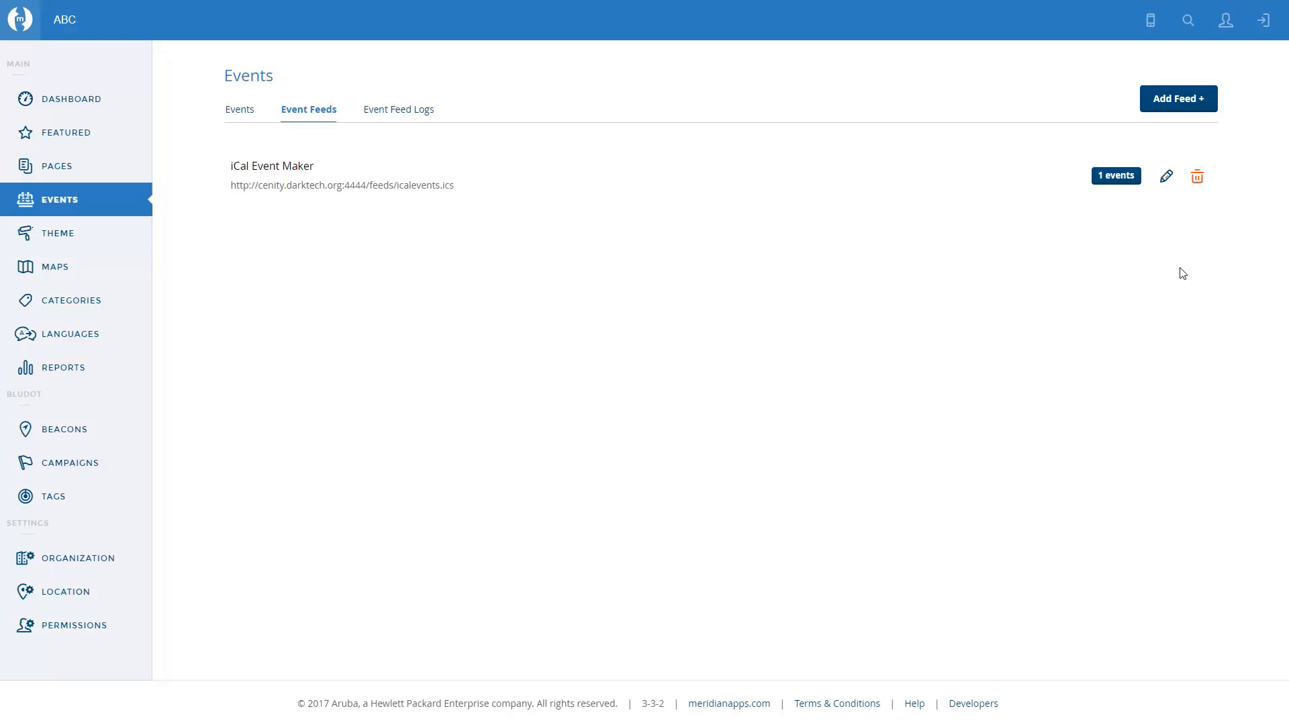
pyautogui.click(1166, 178)
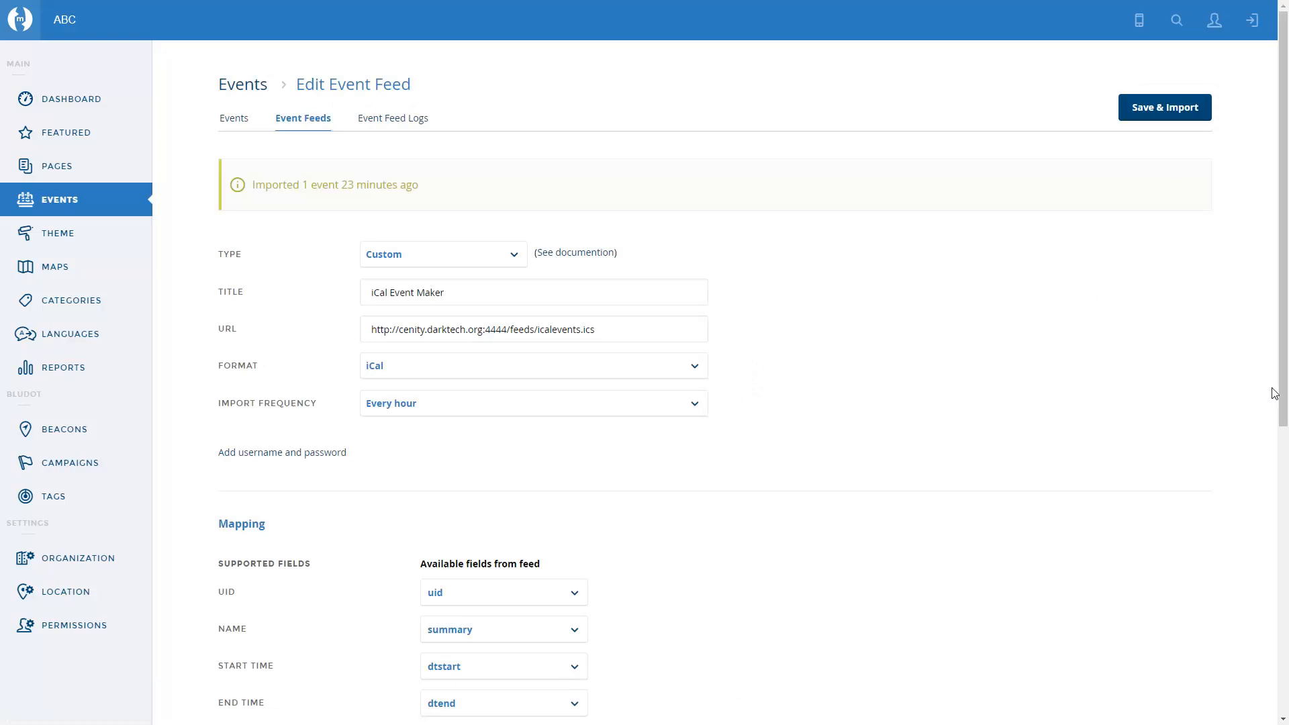
pyautogui.moveTo(1284, 388); pyautogui.dragTo(1287, 668)
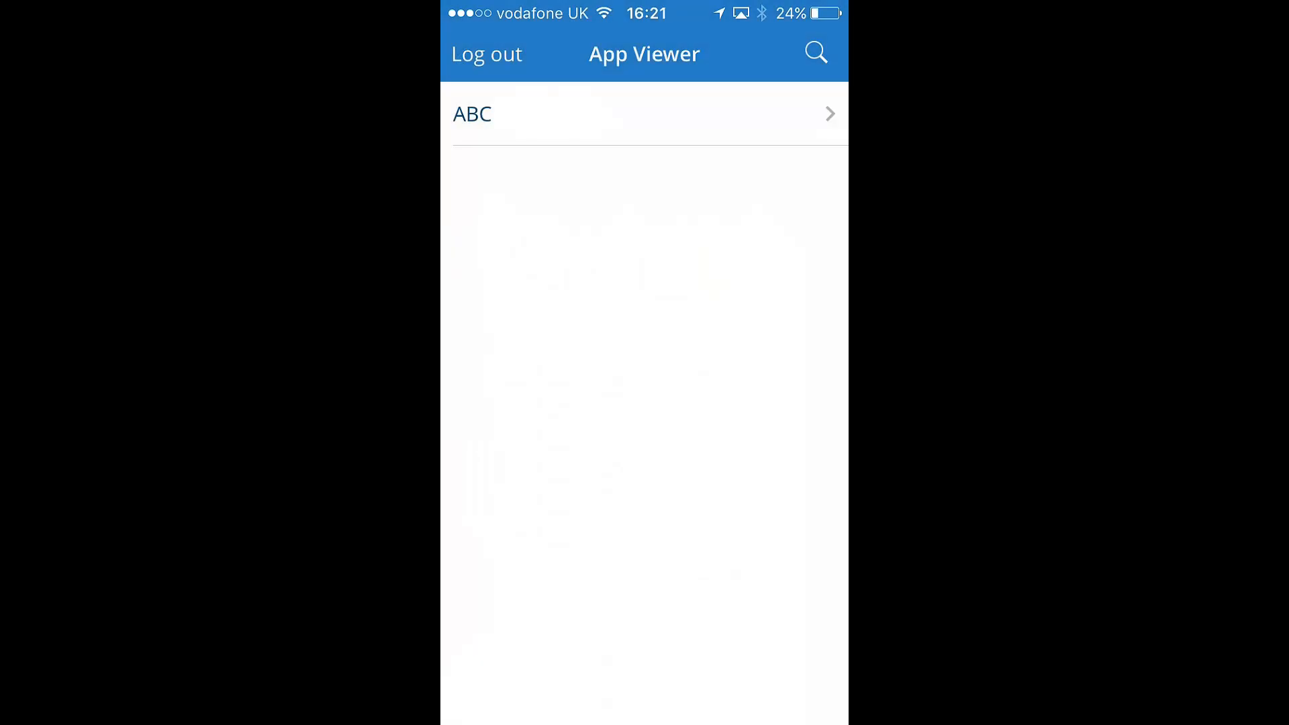
# - In the App Viewer, open ABC's Events, view The iCalendar Show and its website, and return to the event
pyautogui.click(644, 115)
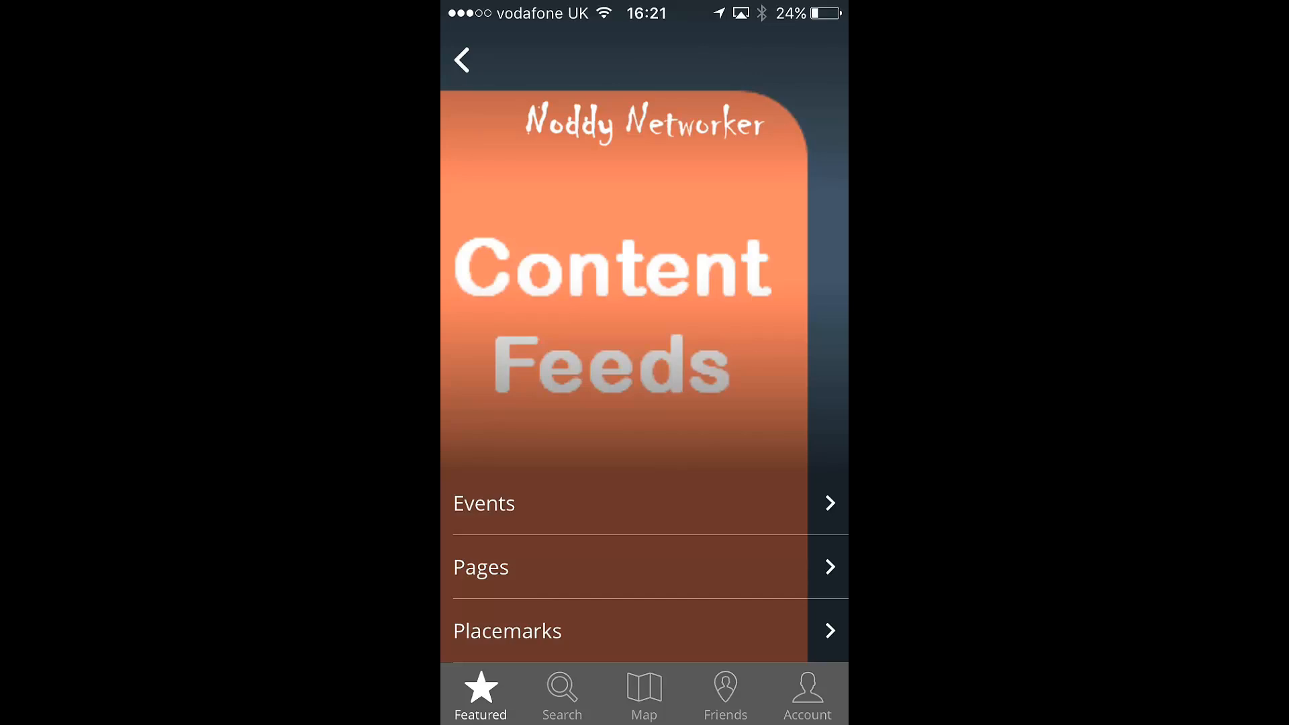
pyautogui.click(483, 503)
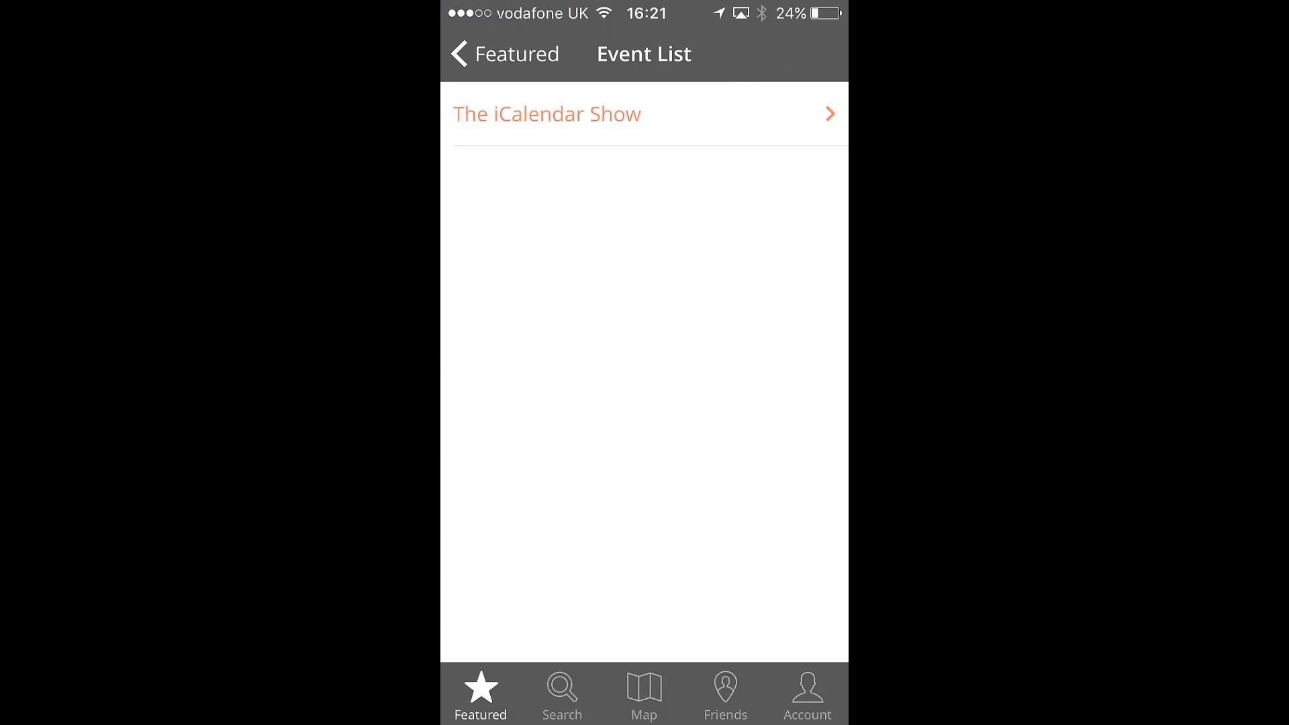
pyautogui.click(547, 114)
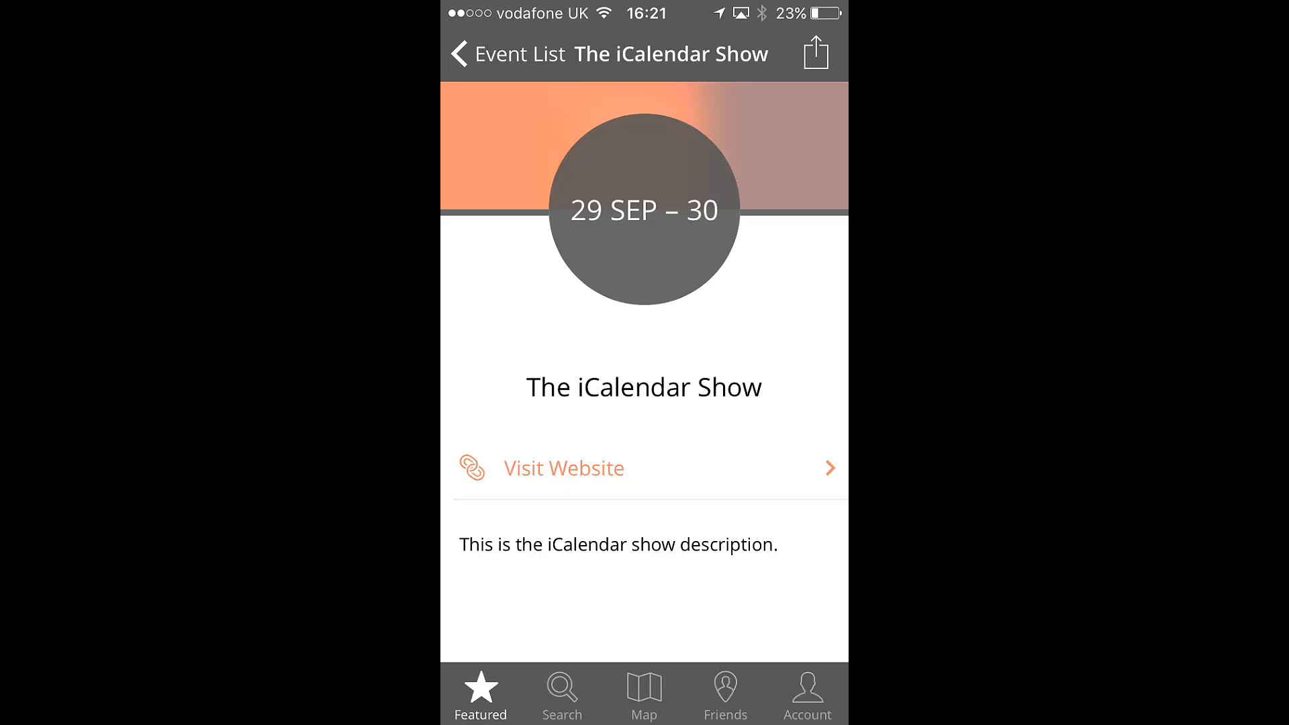
pyautogui.click(564, 468)
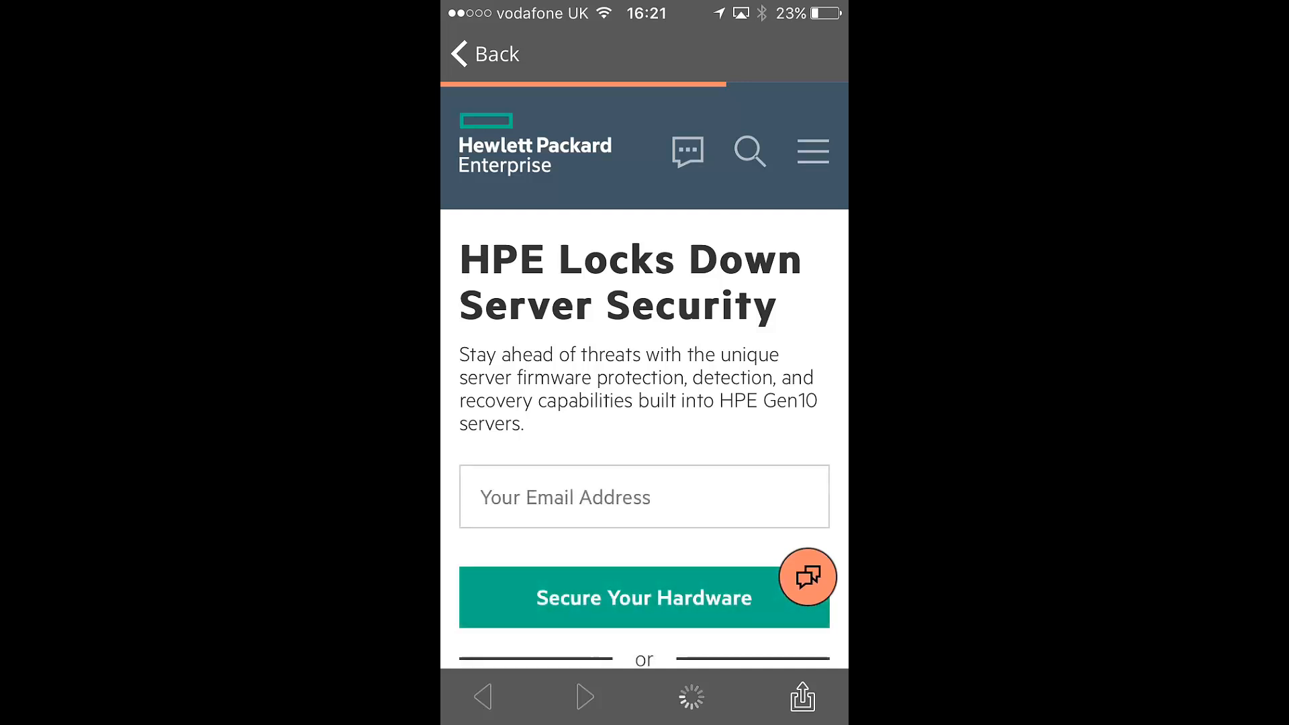
pyautogui.click(484, 54)
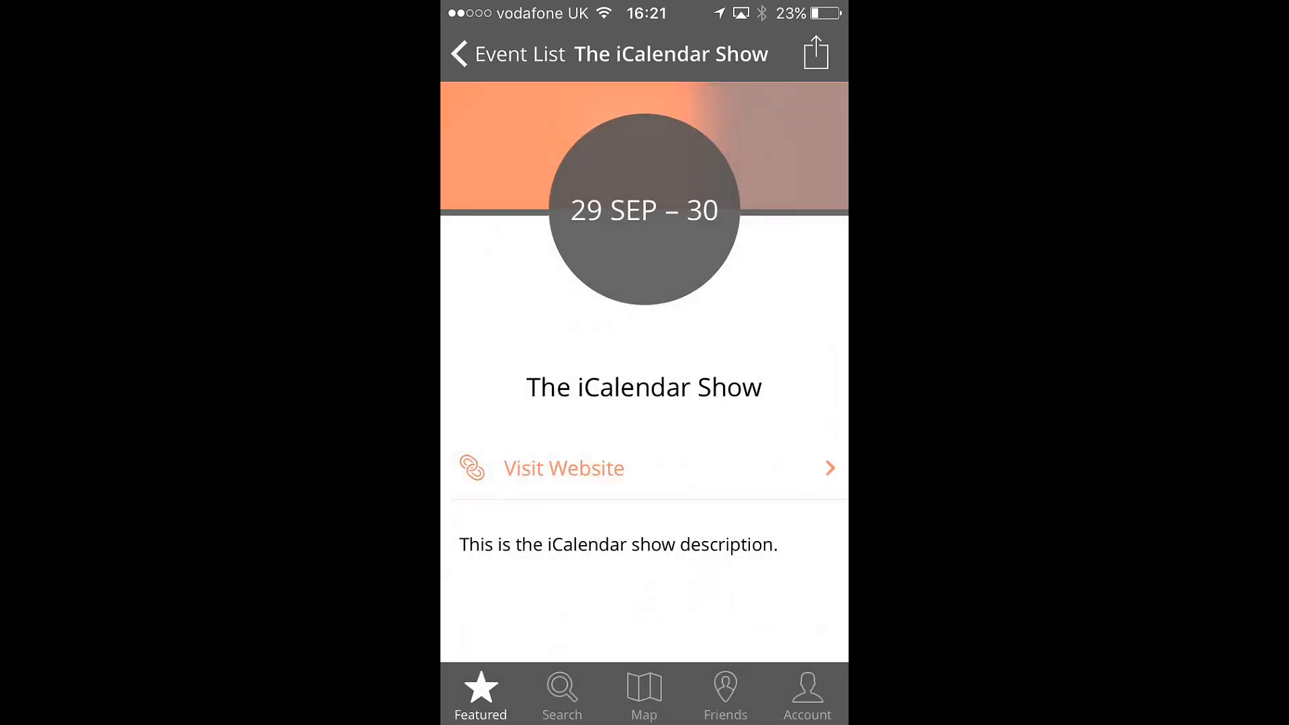
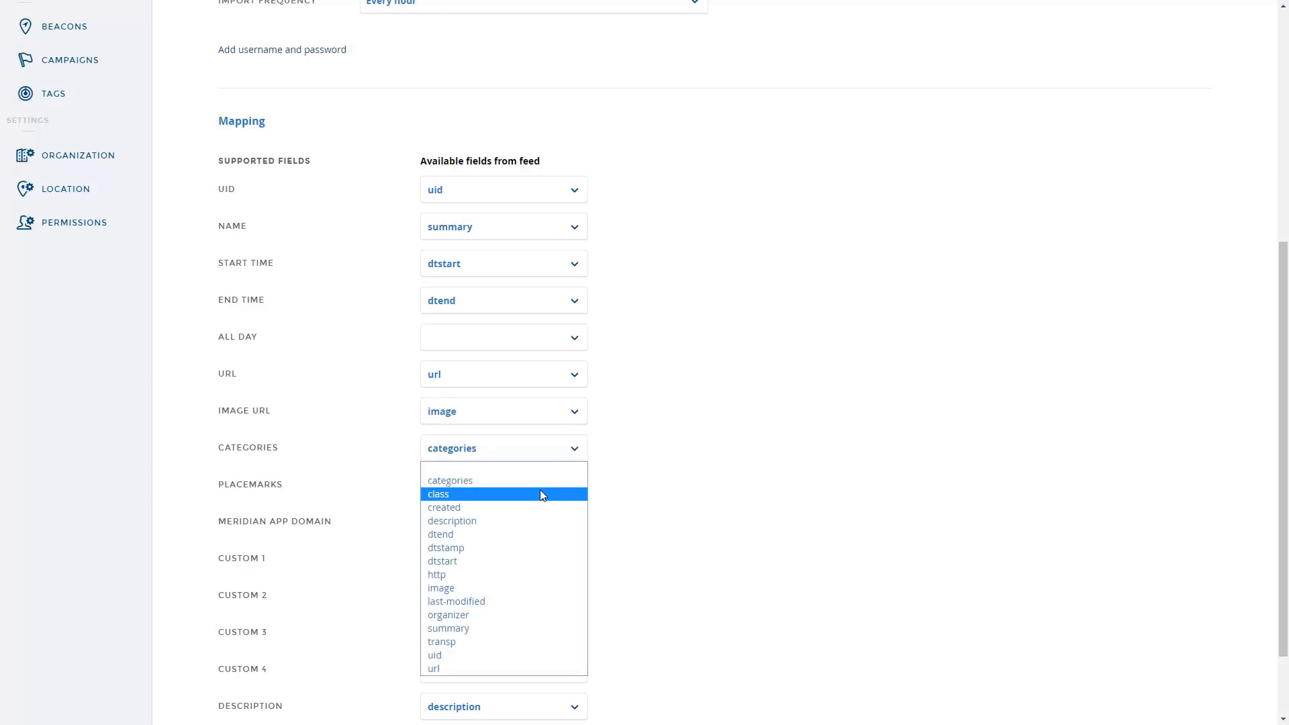
# - Map the Categories field to class and the Placemarks field to categories in the feed mapping
pyautogui.click(539, 493)
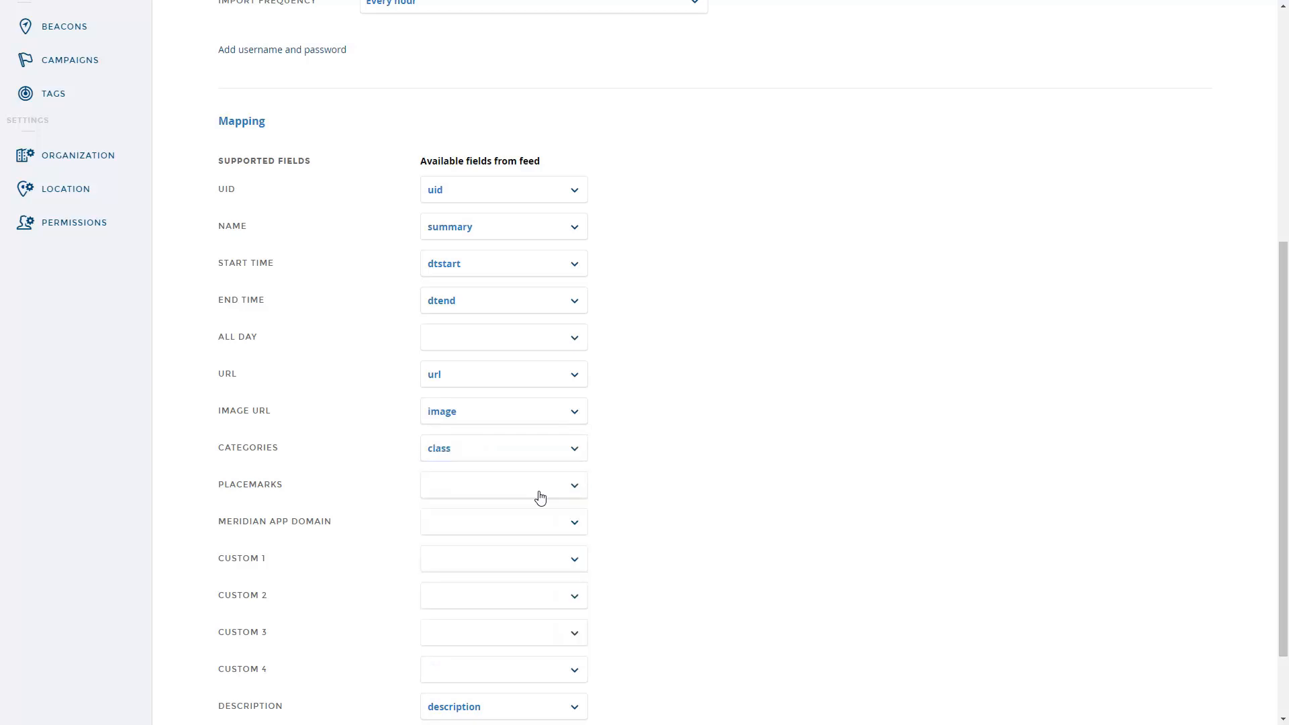
pyautogui.click(576, 488)
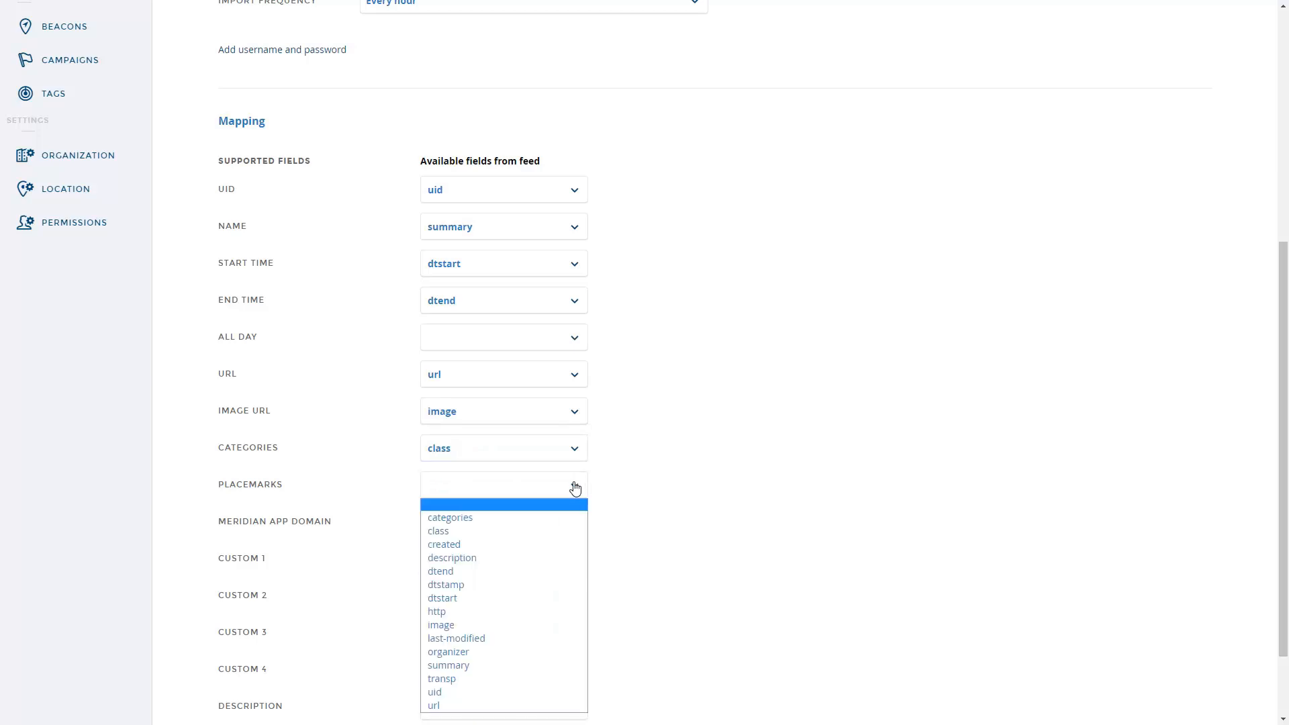
pyautogui.click(546, 517)
# - Save the feed and import its events again
pyautogui.scroll(-1, 639, 527)
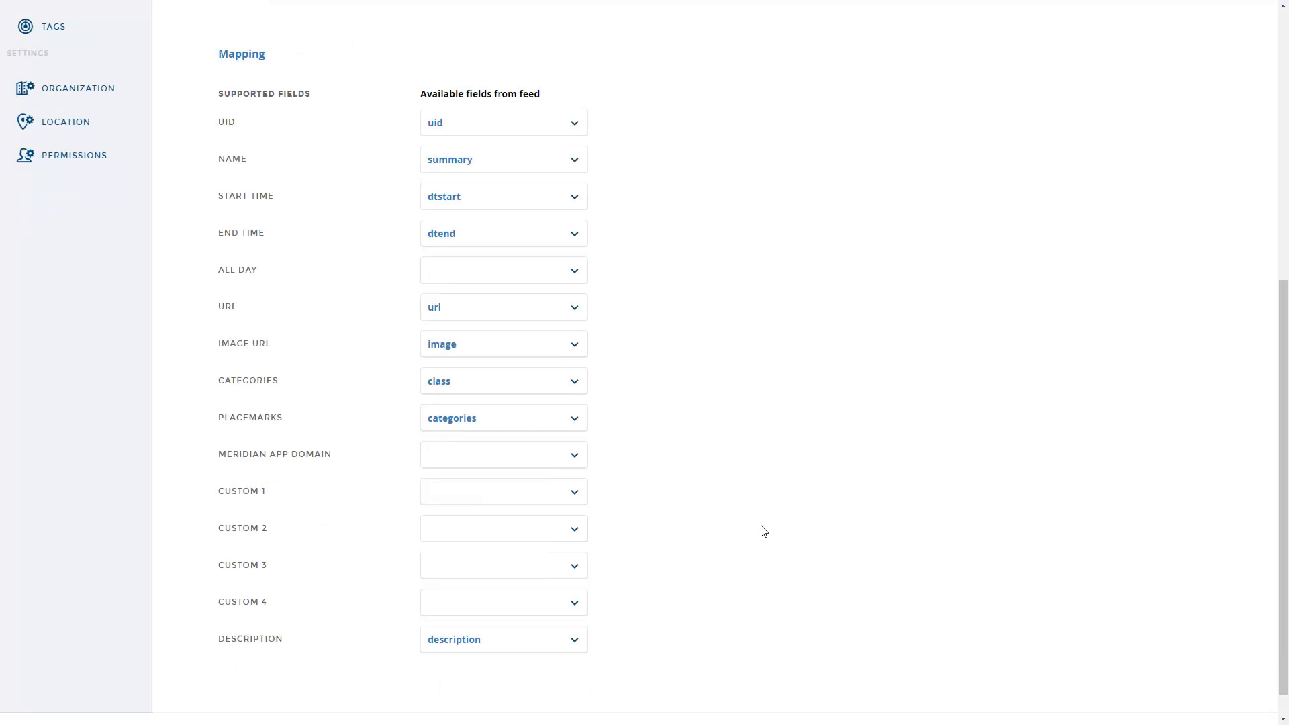
pyautogui.scroll(6, 762, 530)
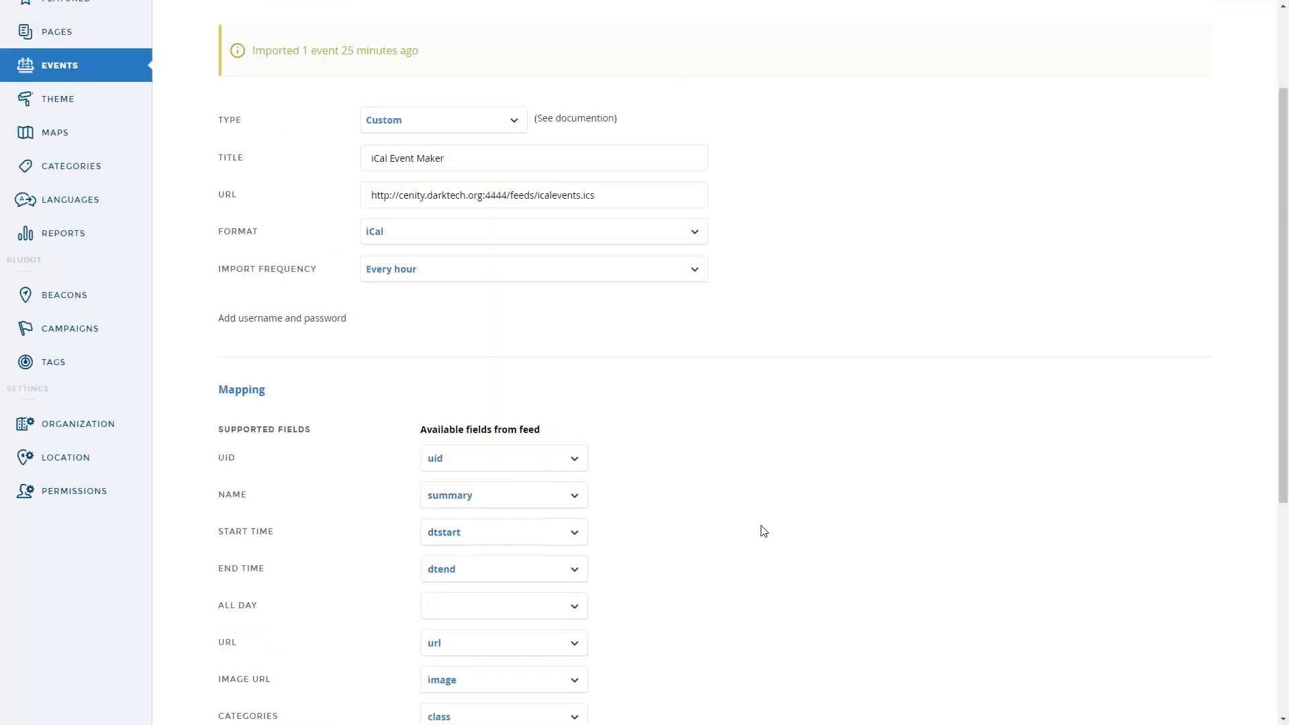
pyautogui.scroll(1, 764, 530)
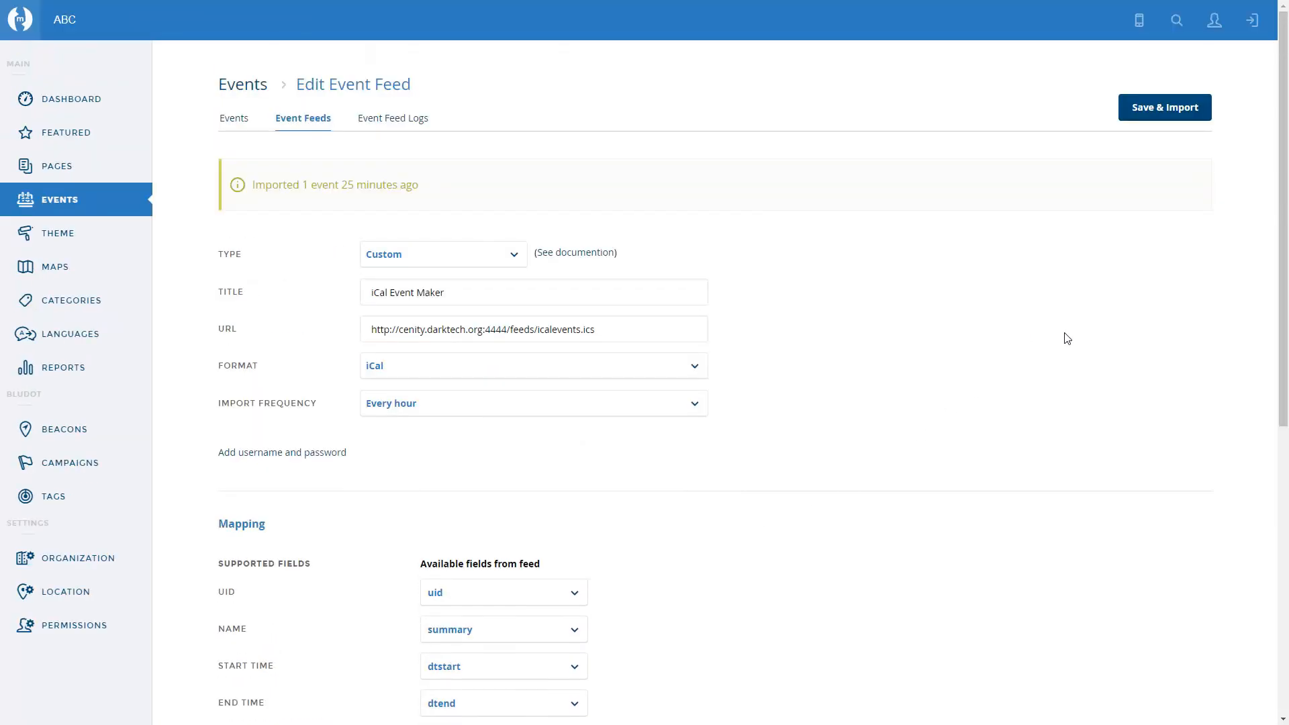
pyautogui.click(1172, 111)
# - Open the imported event The iCalendar Show from the events list to review its details
pyautogui.click(232, 122)
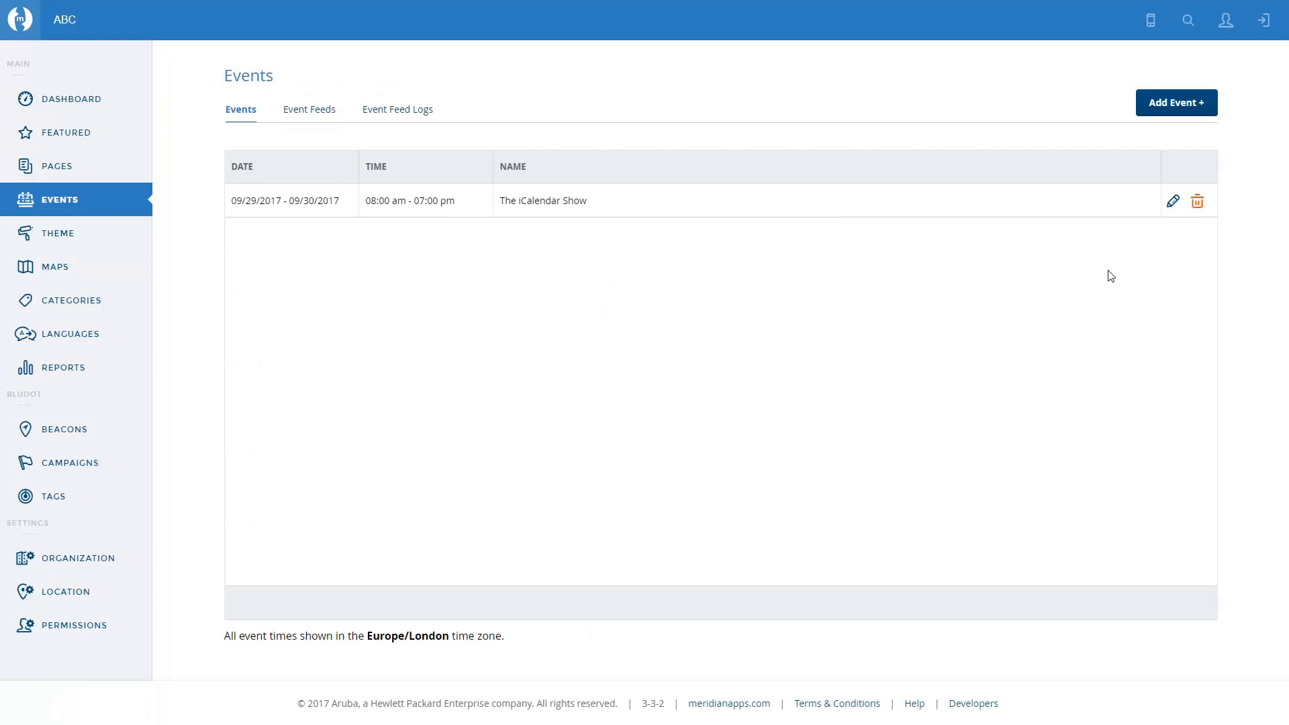
pyautogui.click(1173, 203)
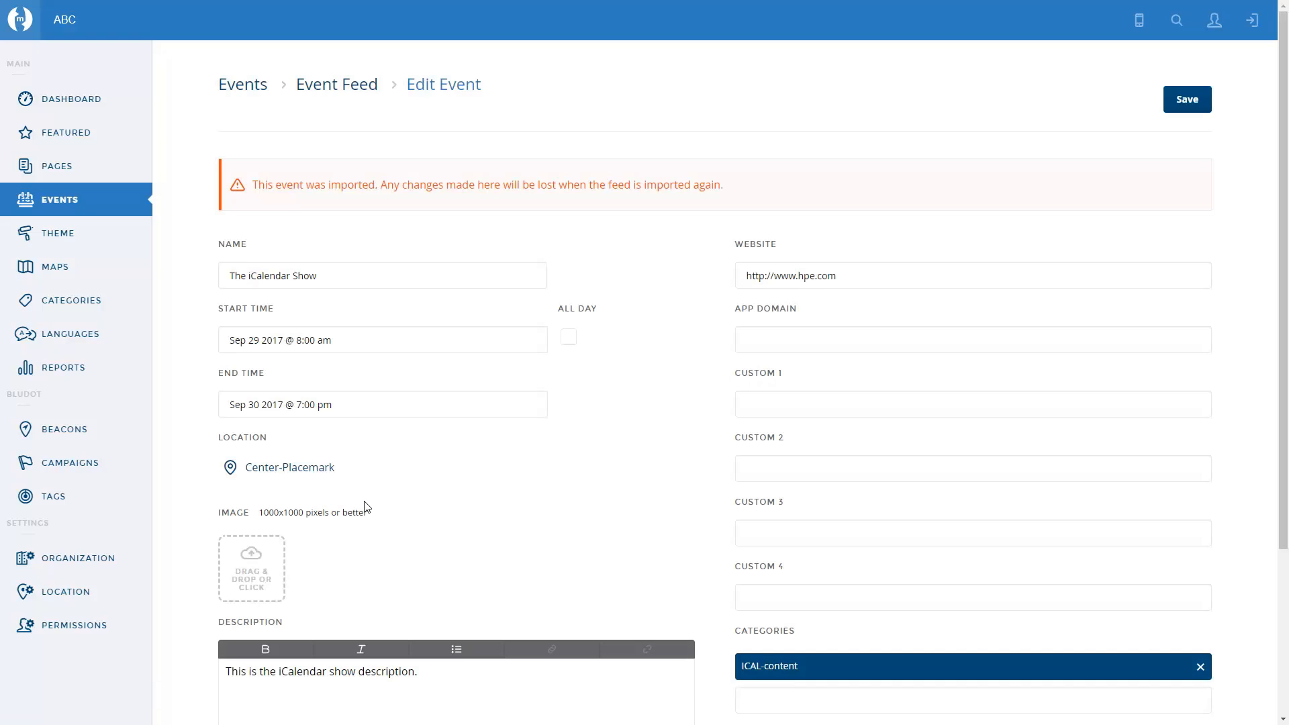
pyautogui.moveTo(356, 470)
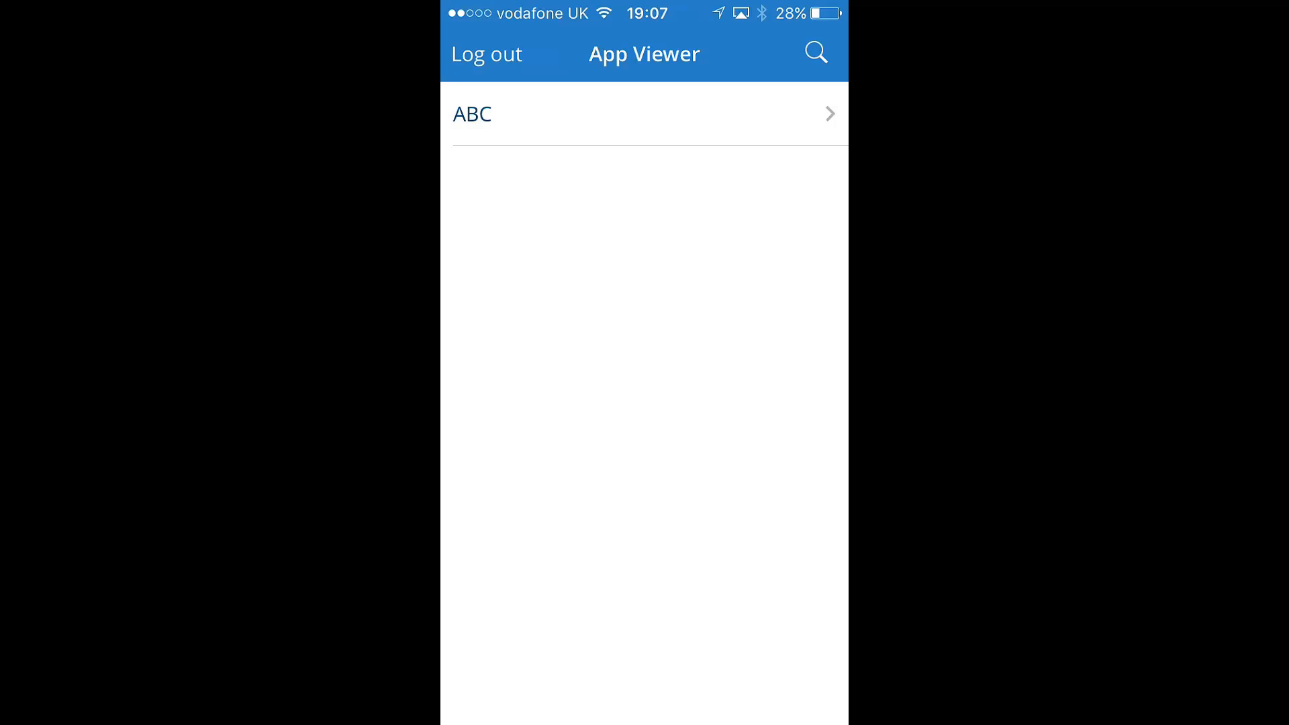
# - In the App Viewer, open ABC's Events, view The iCalendar Show on the map, and go back
pyautogui.click(644, 114)
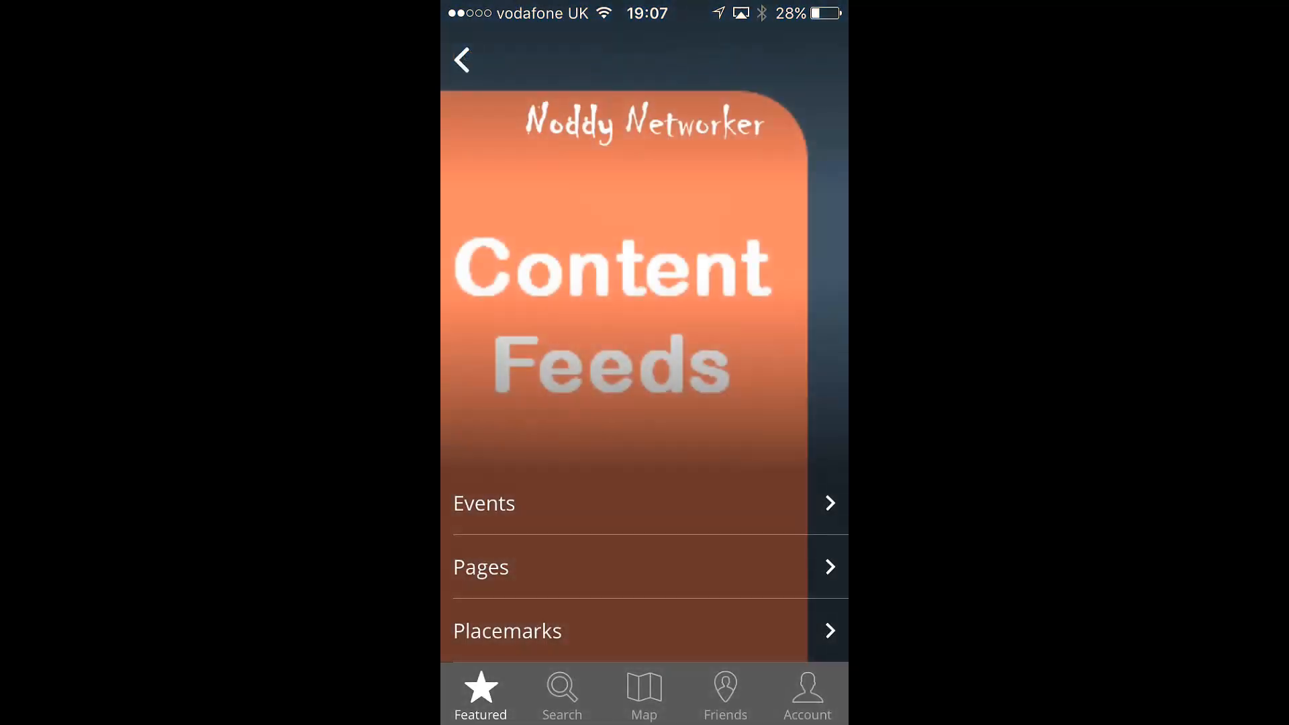
pyautogui.click(484, 504)
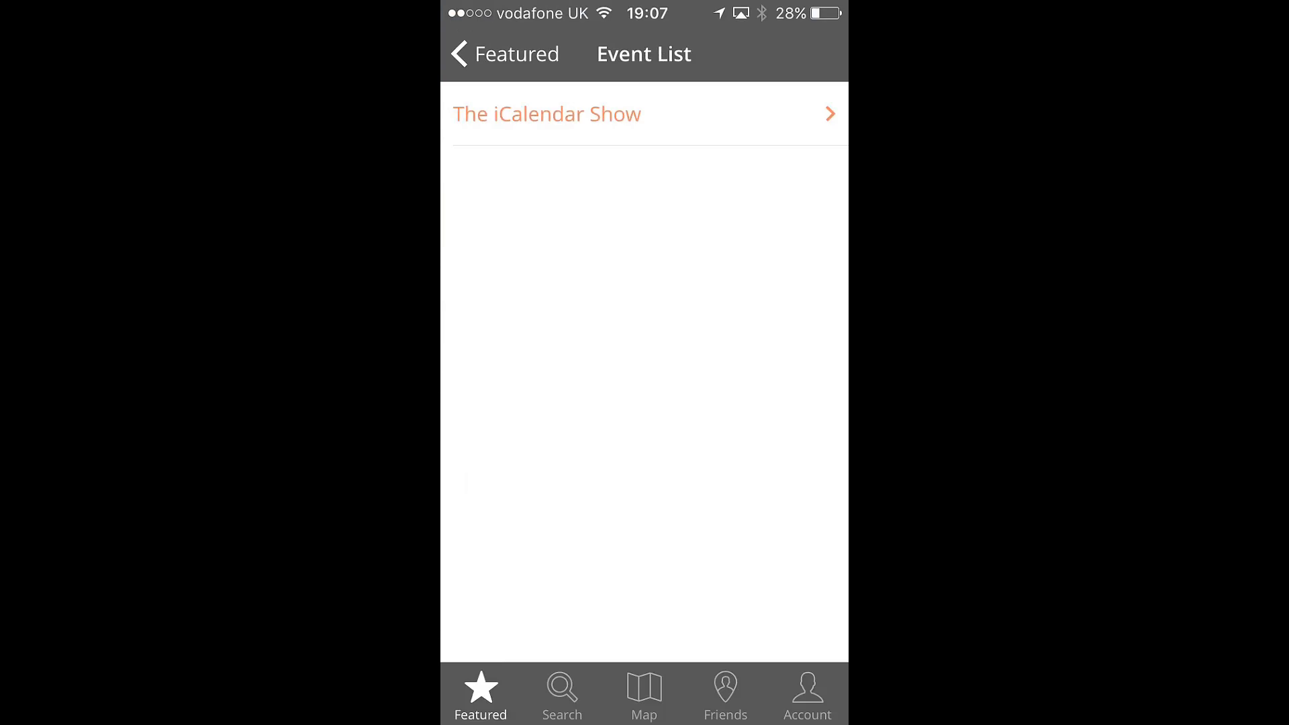
pyautogui.click(548, 114)
pyautogui.scroll(-1, 644, 372)
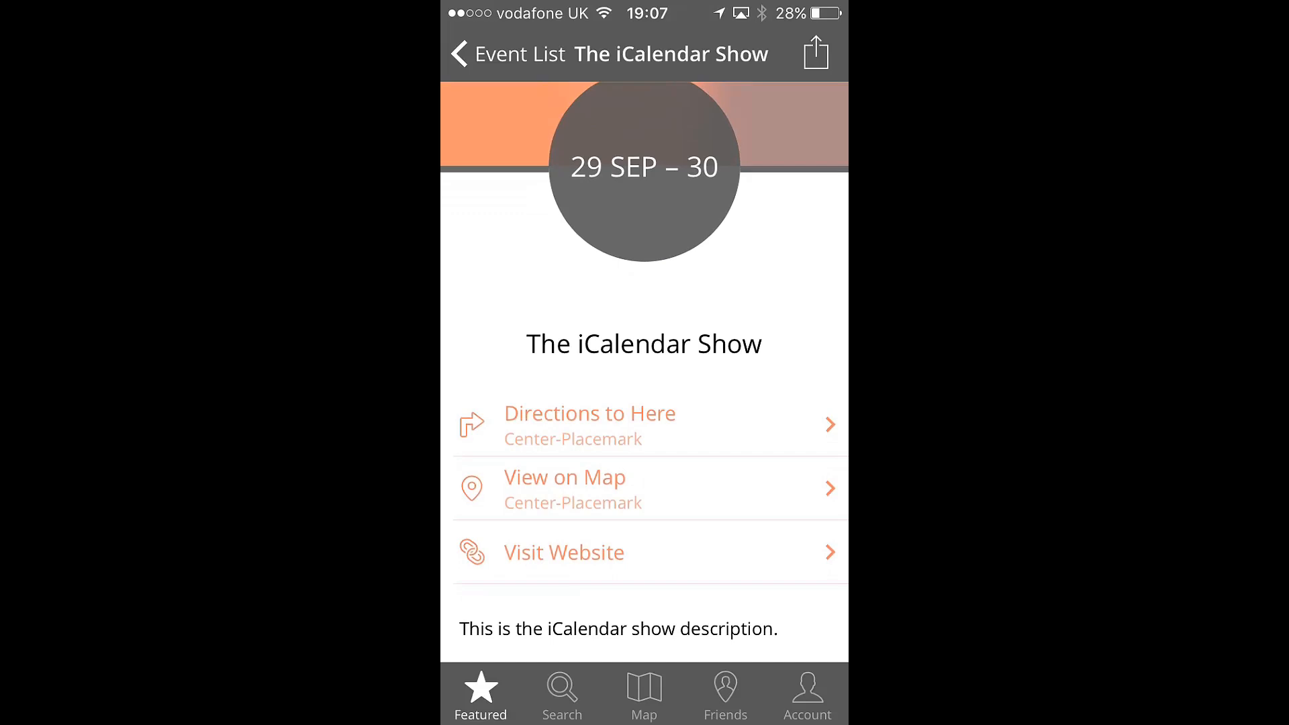
pyautogui.click(645, 488)
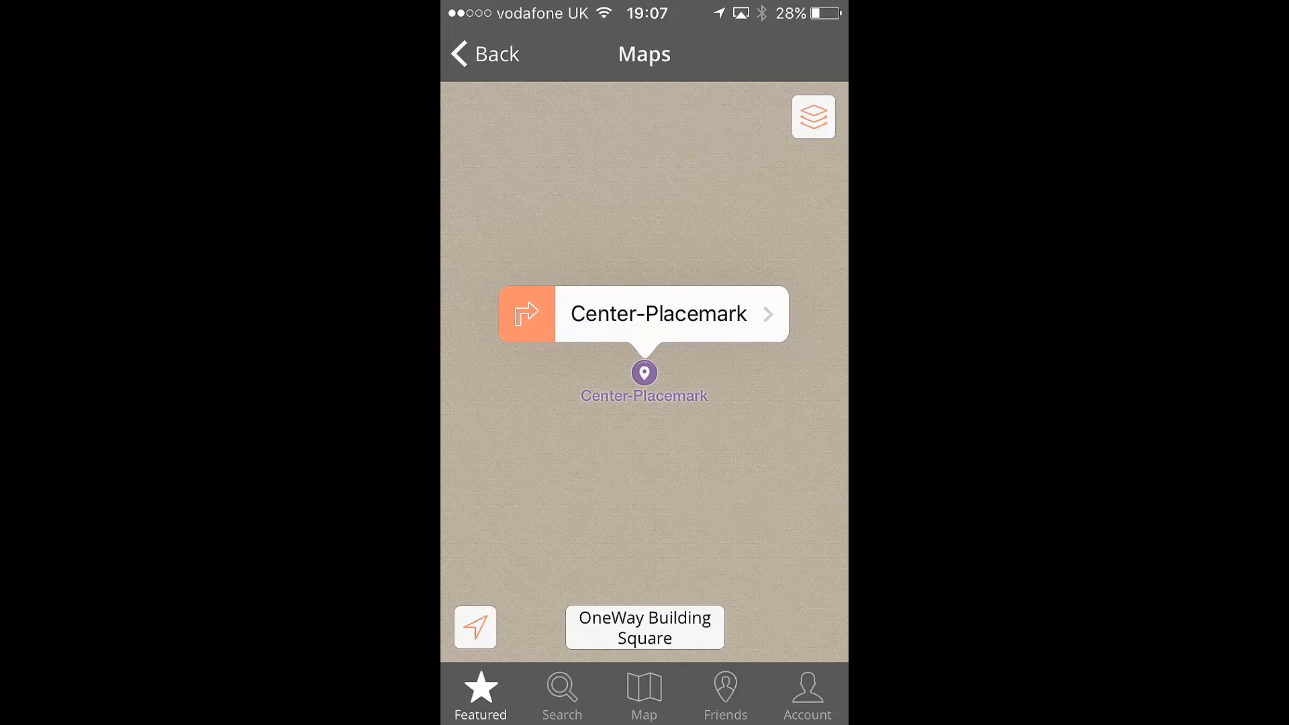
pyautogui.click(485, 54)
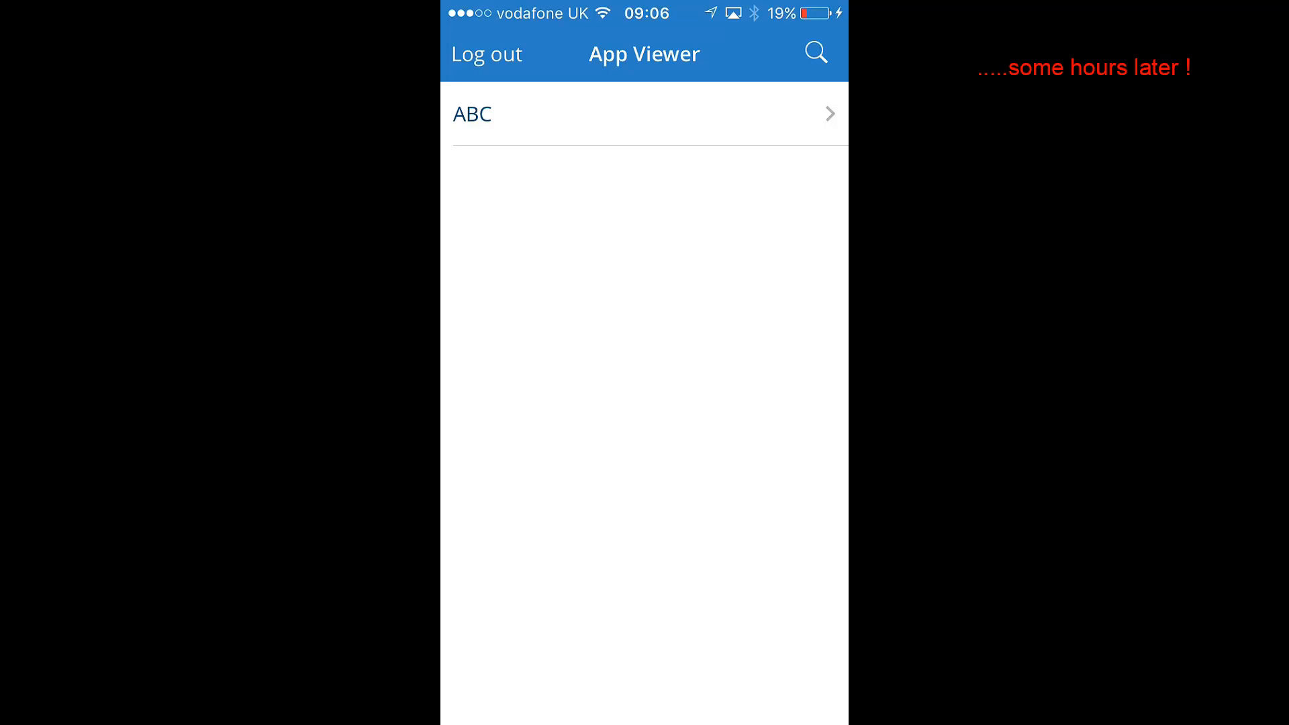
# - Reopen ABC's Events in the App Viewer and open The iCalendar Show again
pyautogui.click(645, 113)
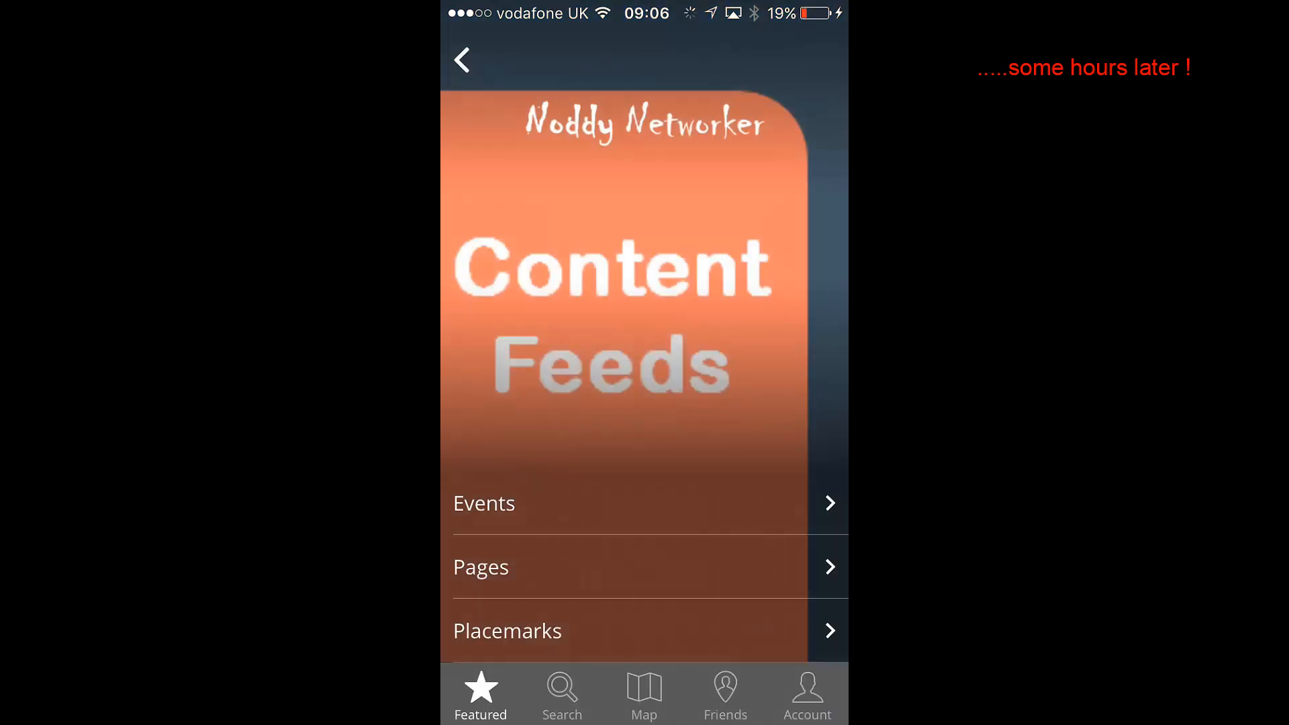
pyautogui.click(483, 503)
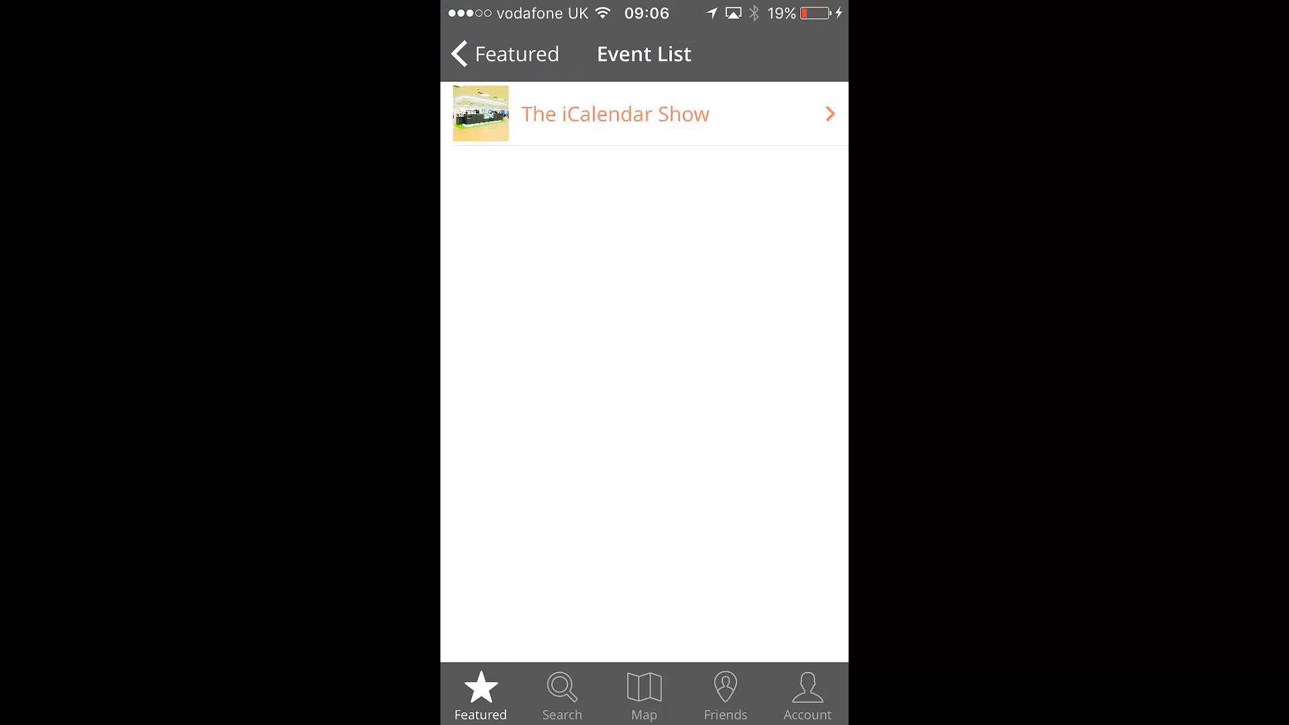
pyautogui.click(644, 114)
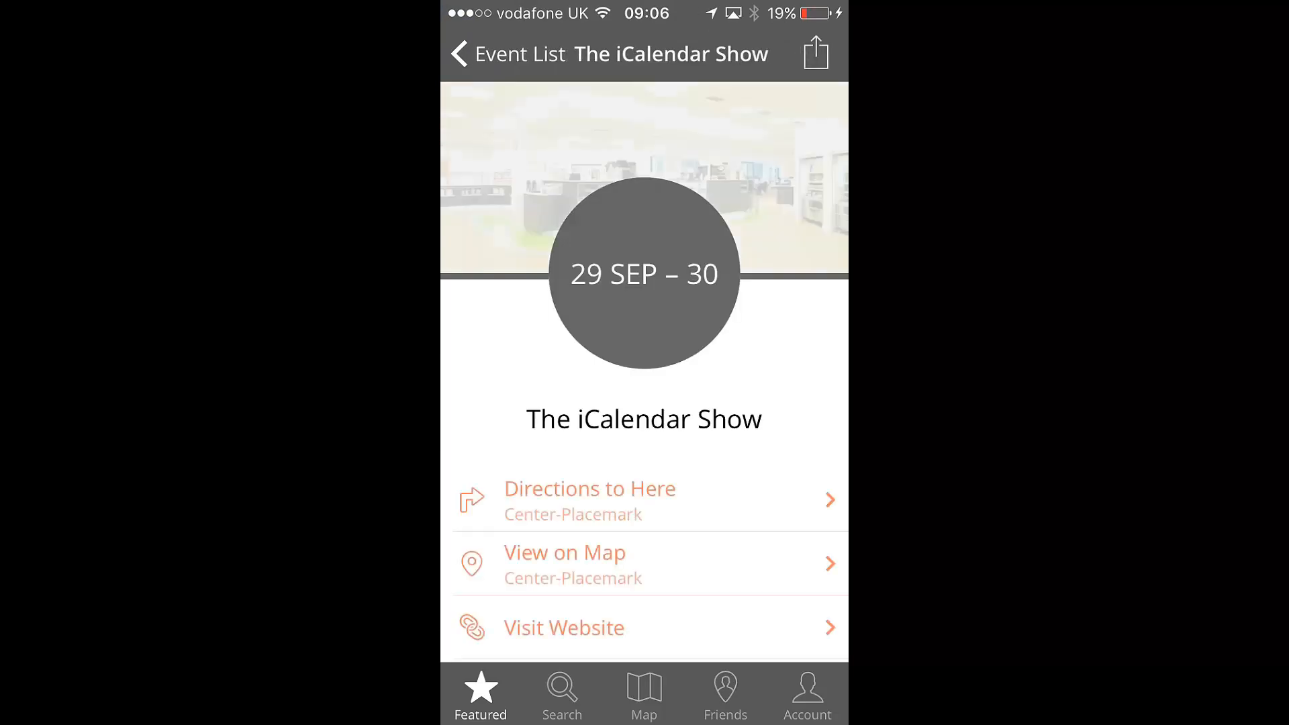